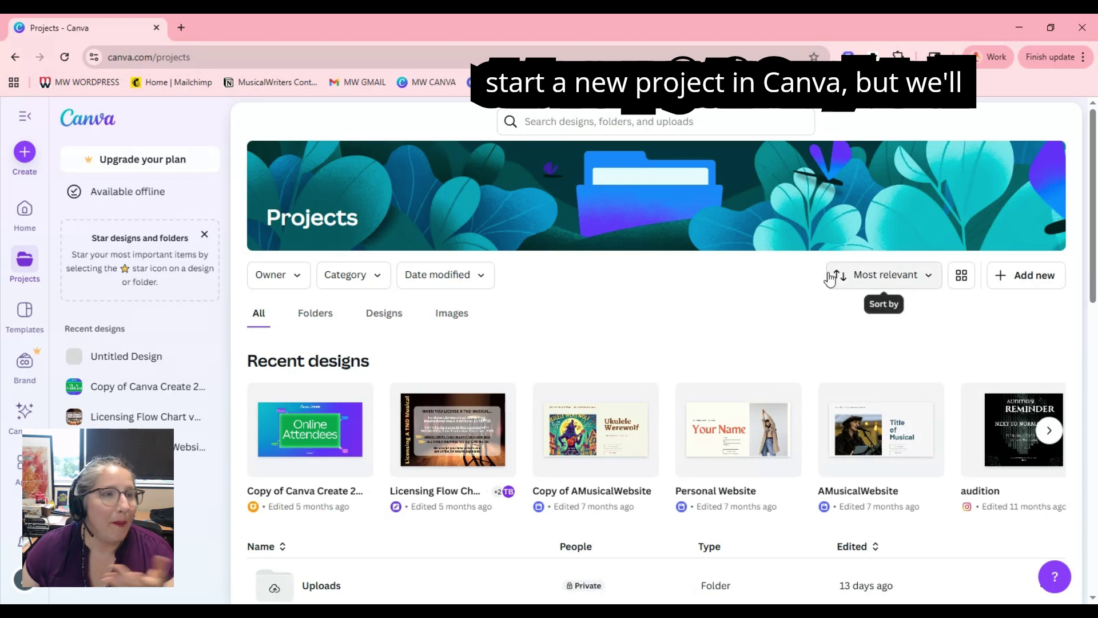
# - Create a new landscape video design at 1920 × 1080 px and collapse its template suggestions
pyautogui.click(25, 151)
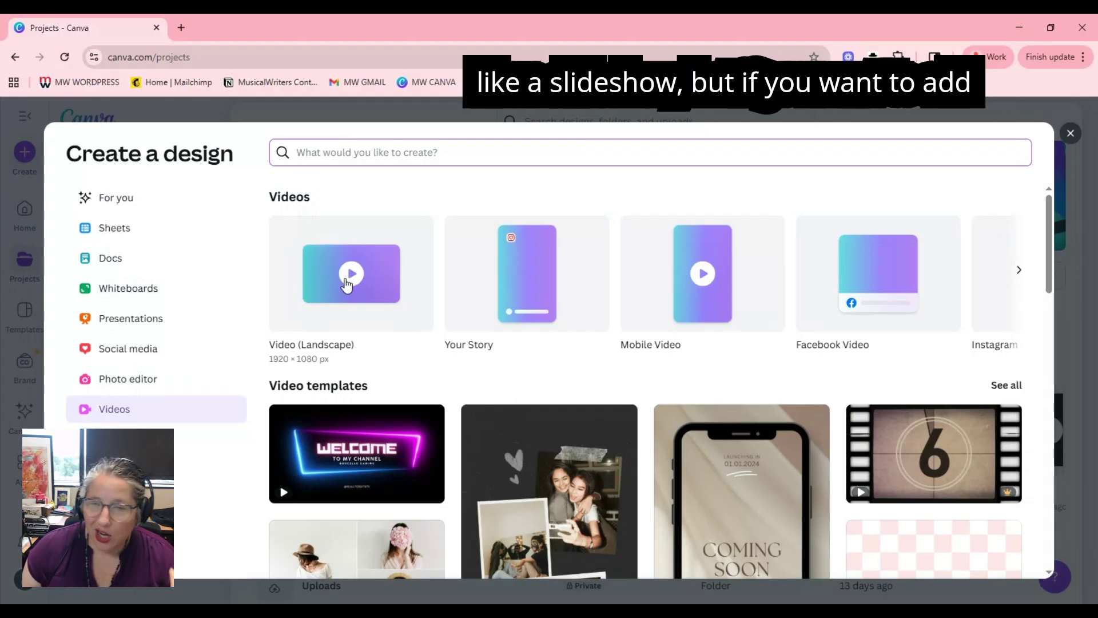
pyautogui.click(347, 284)
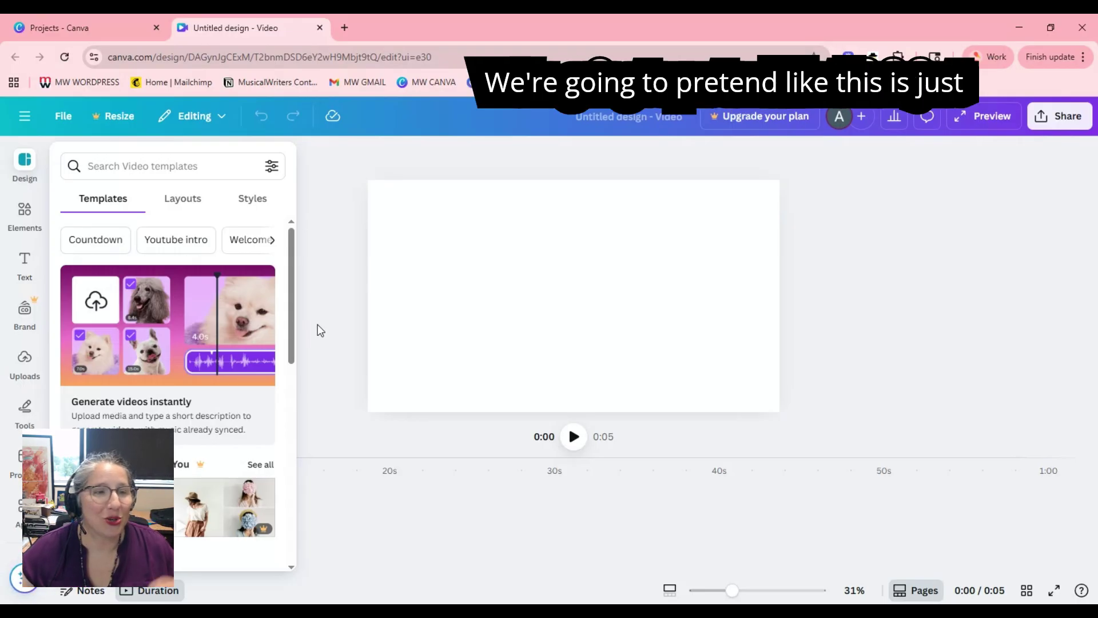
pyautogui.click(299, 356)
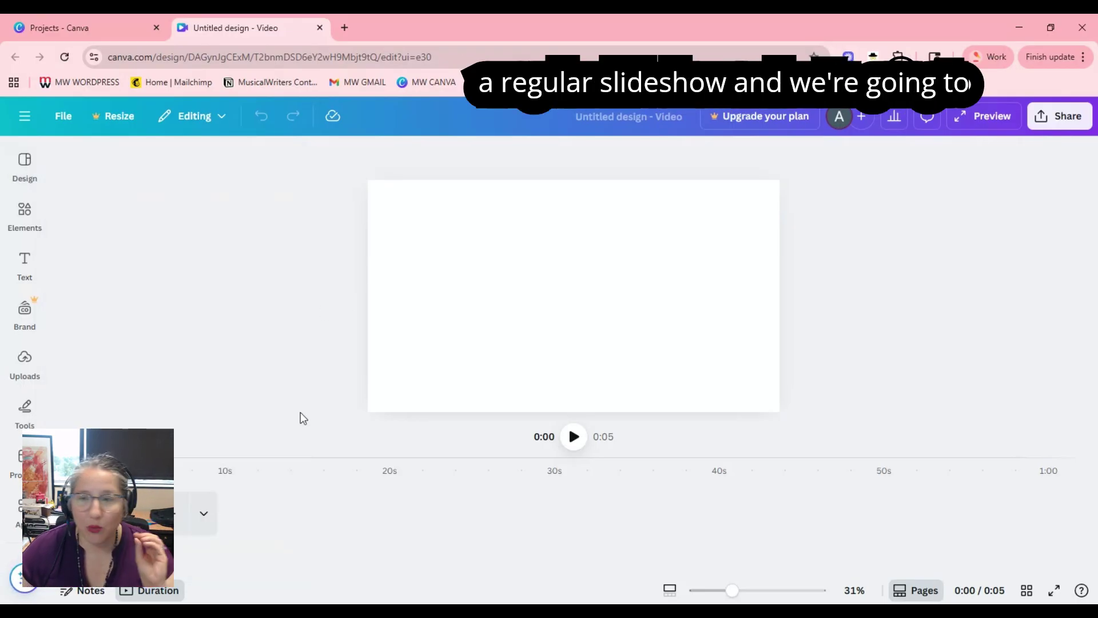
# - Add four blank 5-second pages to the timeline, five pages in all, and return to the first page
pyautogui.click(175, 523)
pyautogui.click(262, 520)
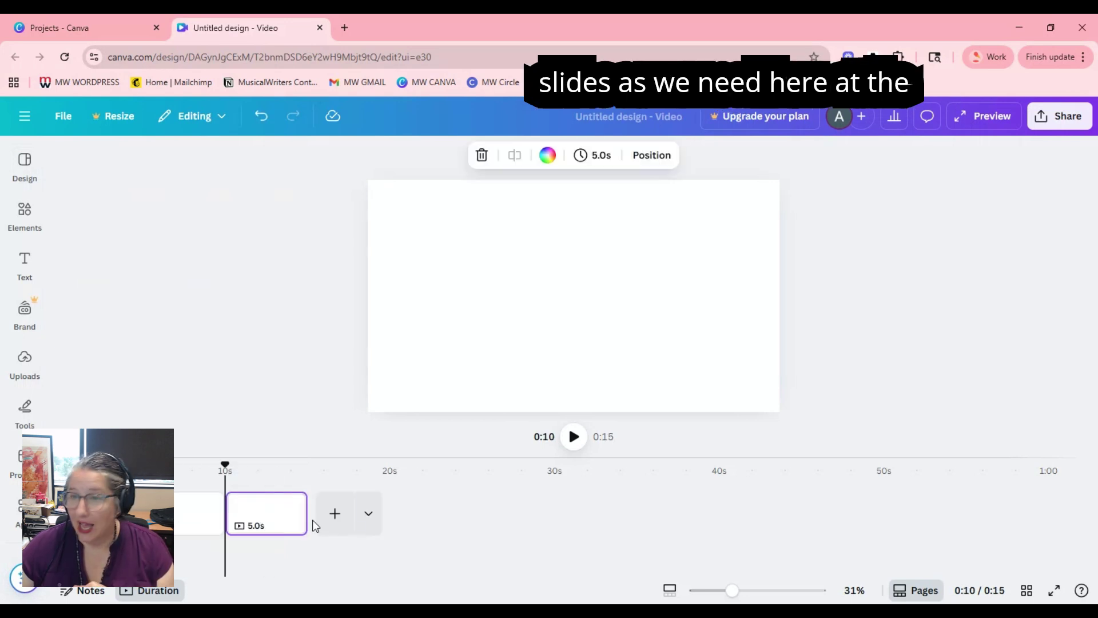
pyautogui.click(332, 525)
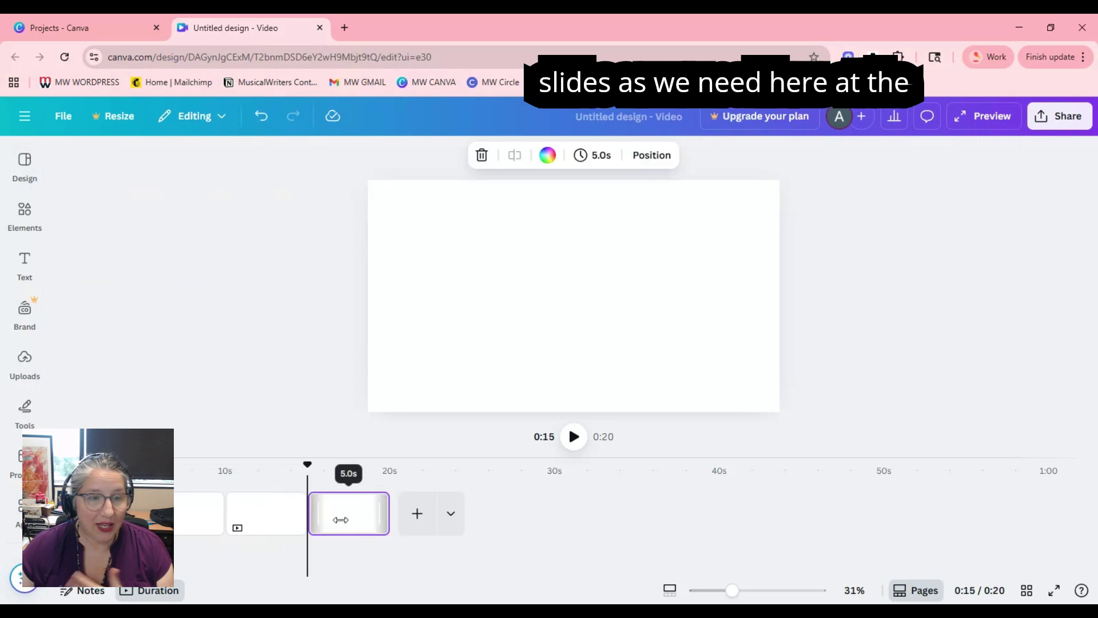
pyautogui.click(404, 526)
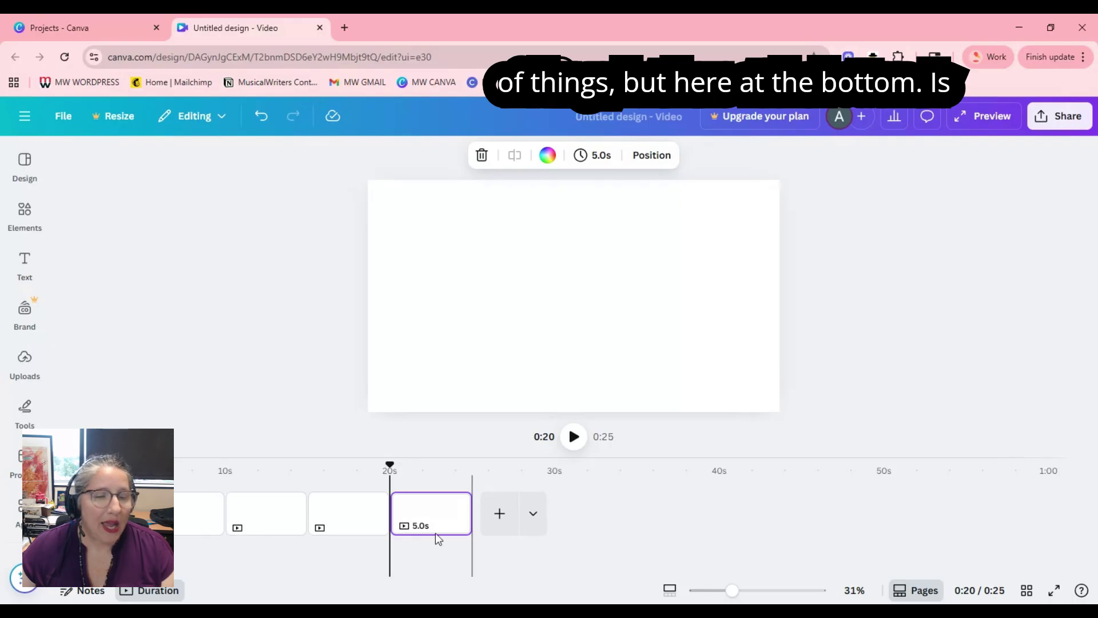
pyautogui.click(18, 526)
pyautogui.click(300, 395)
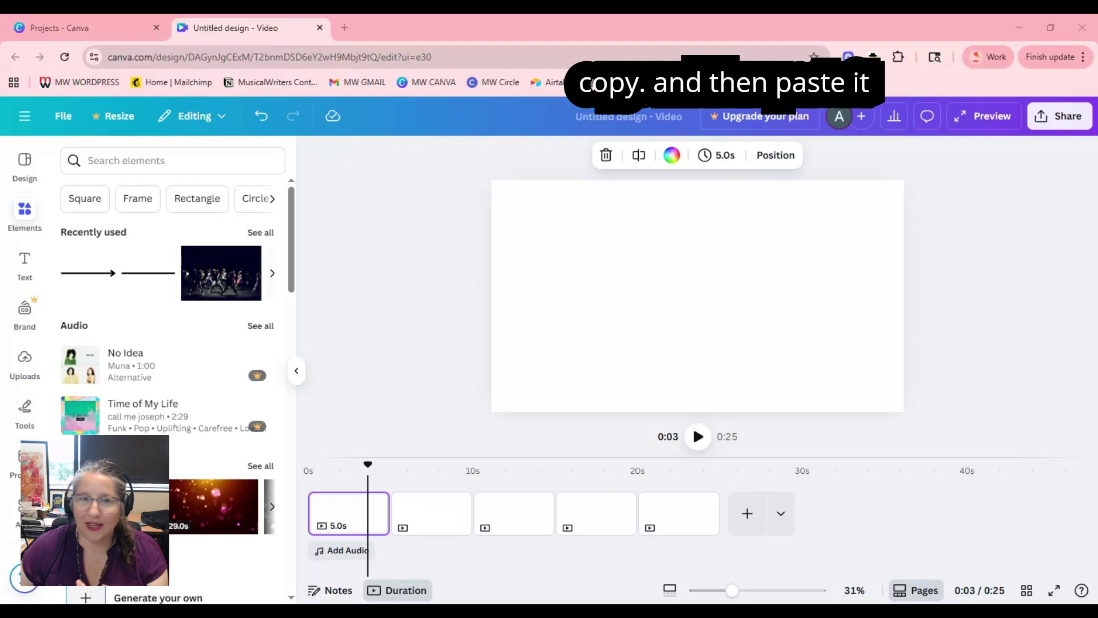
# - Try to paste a copied picture onto the blank first page
pyautogui.rightClick(605, 285)
pyautogui.click(650, 350)
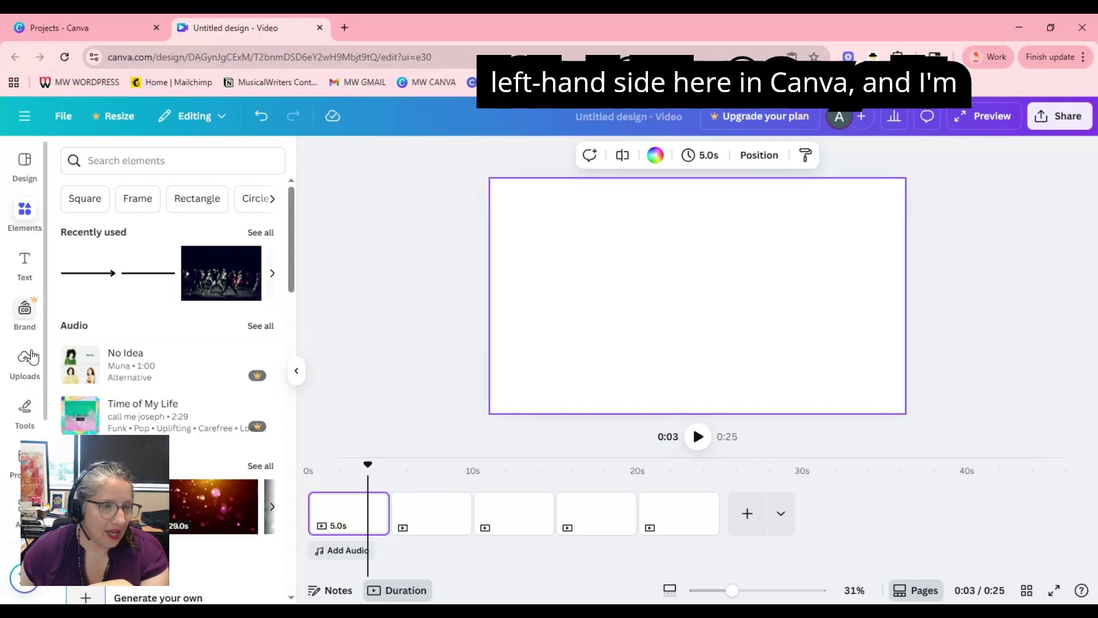
# - Upload the Lost Art of Perfection poster, the woman's headshot, the six-person video-call grid and the pixel crowns picture
pyautogui.click(24, 366)
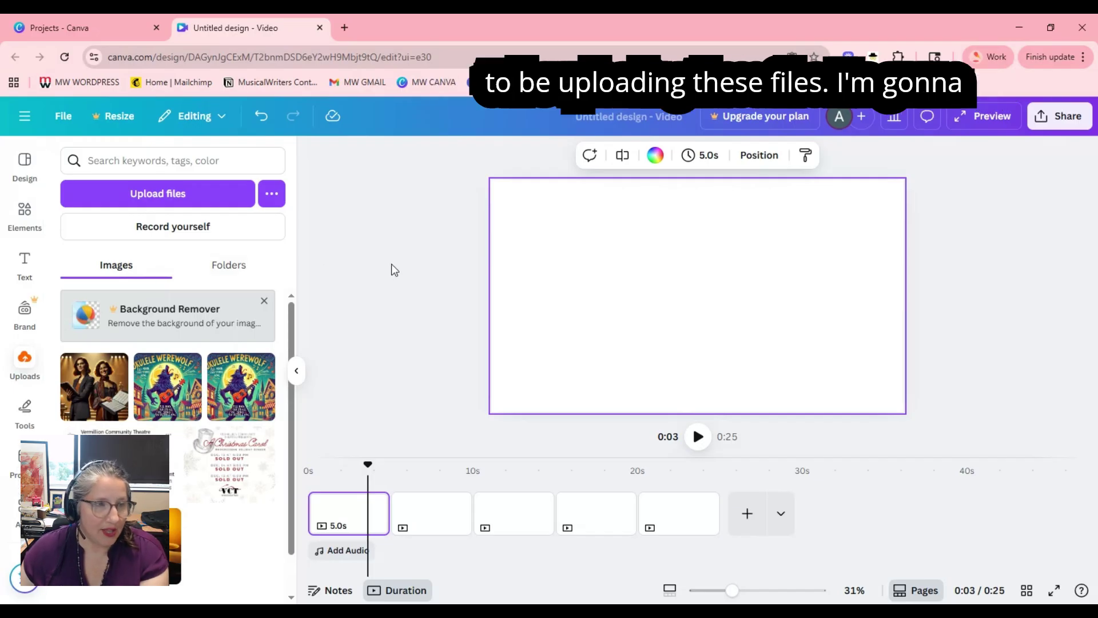
pyautogui.click(143, 195)
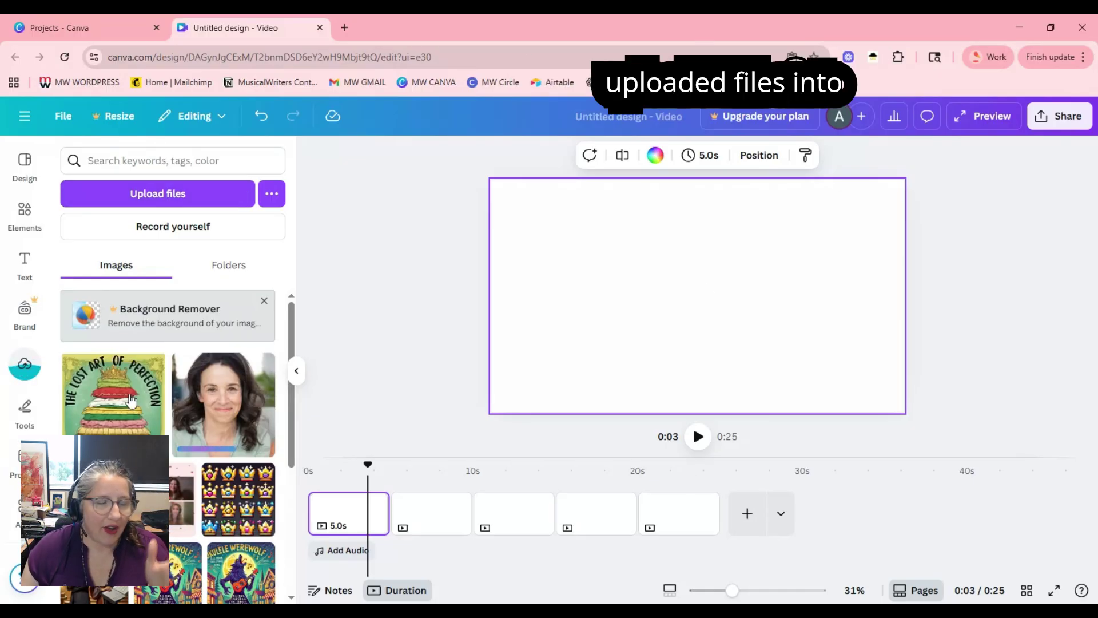
pyautogui.scroll(-4, 114, 400)
pyautogui.scroll(5, 114, 401)
pyautogui.scroll(-1, 129, 404)
pyautogui.scroll(-4, 129, 404)
pyautogui.scroll(5, 137, 417)
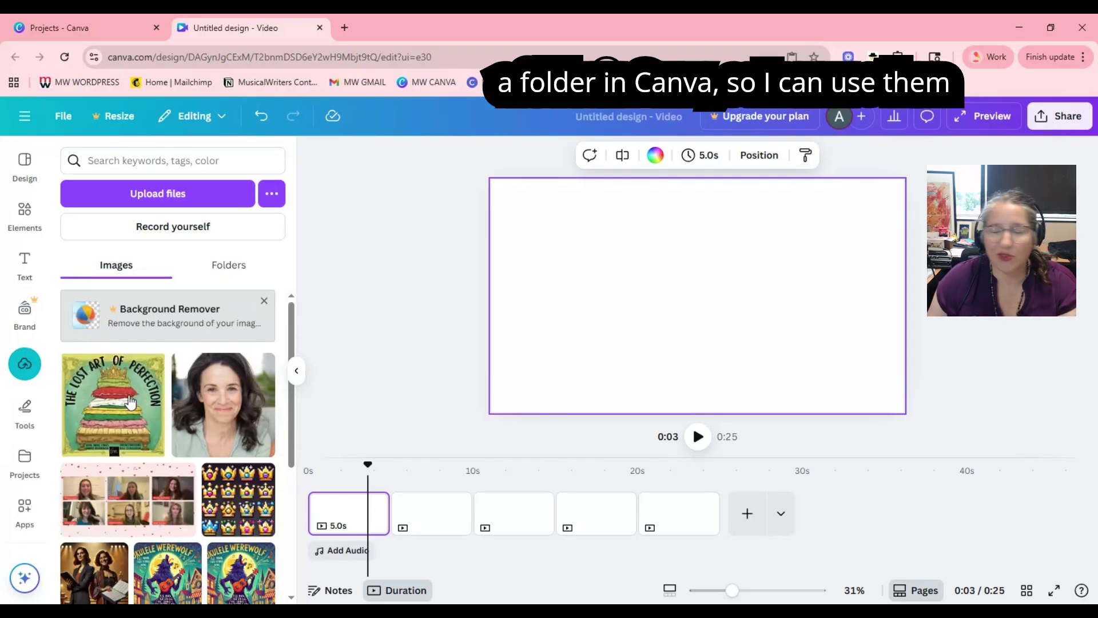
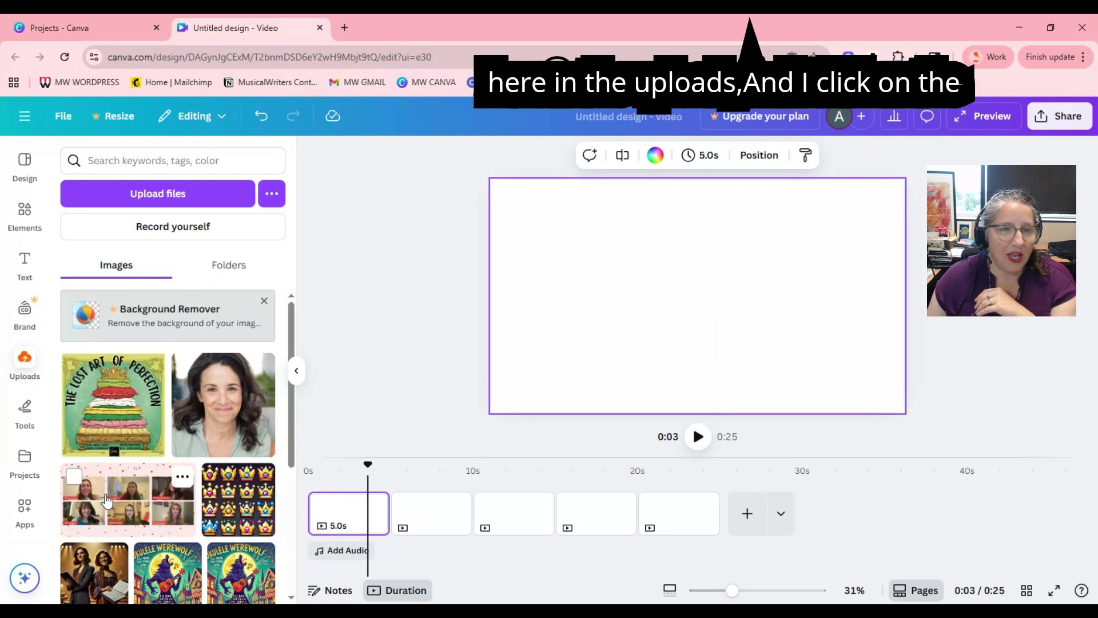
# - Place the six-person video-call picture on the first page and enlarge it to fill the page
pyautogui.click(131, 500)
pyautogui.moveTo(826, 367); pyautogui.dragTo(921, 418)
pyautogui.moveTo(567, 224); pyautogui.dragTo(508, 189)
pyautogui.moveTo(715, 303); pyautogui.dragTo(738, 315)
pyautogui.moveTo(504, 187); pyautogui.dragTo(484, 177)
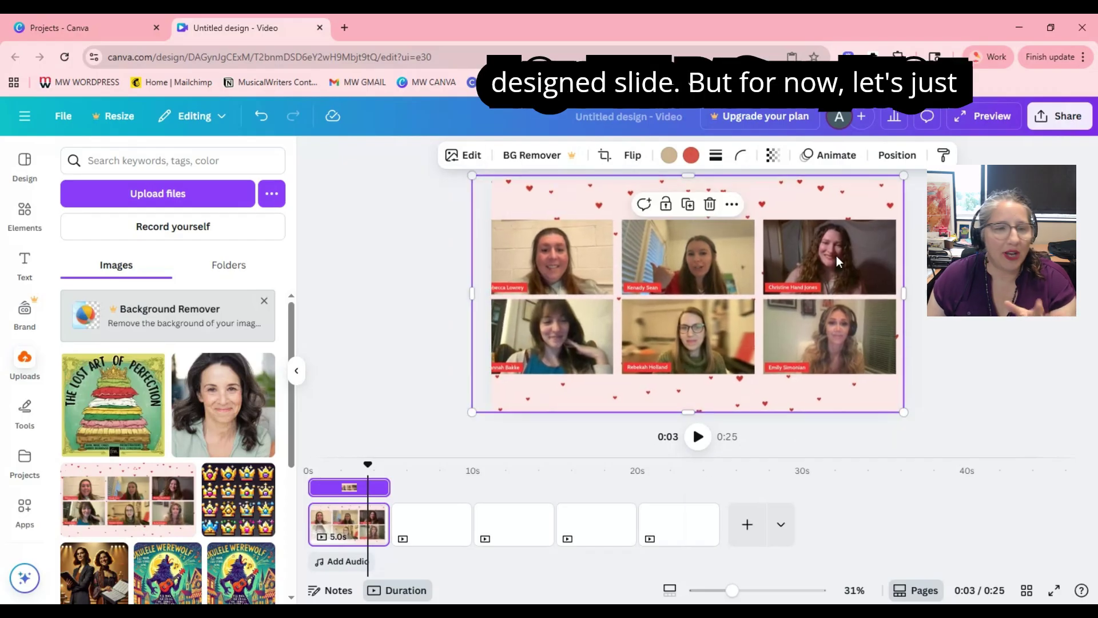
pyautogui.click(986, 351)
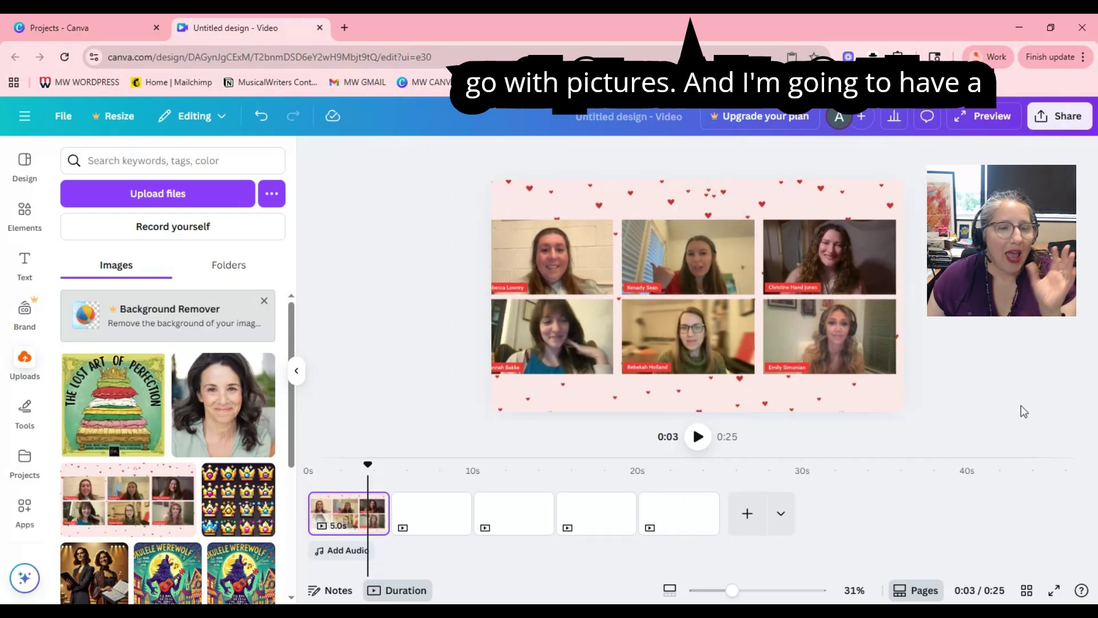
# - Place the uploaded picture of two women holding scripts on the second page and enlarge it to the full page height
pyautogui.click(428, 517)
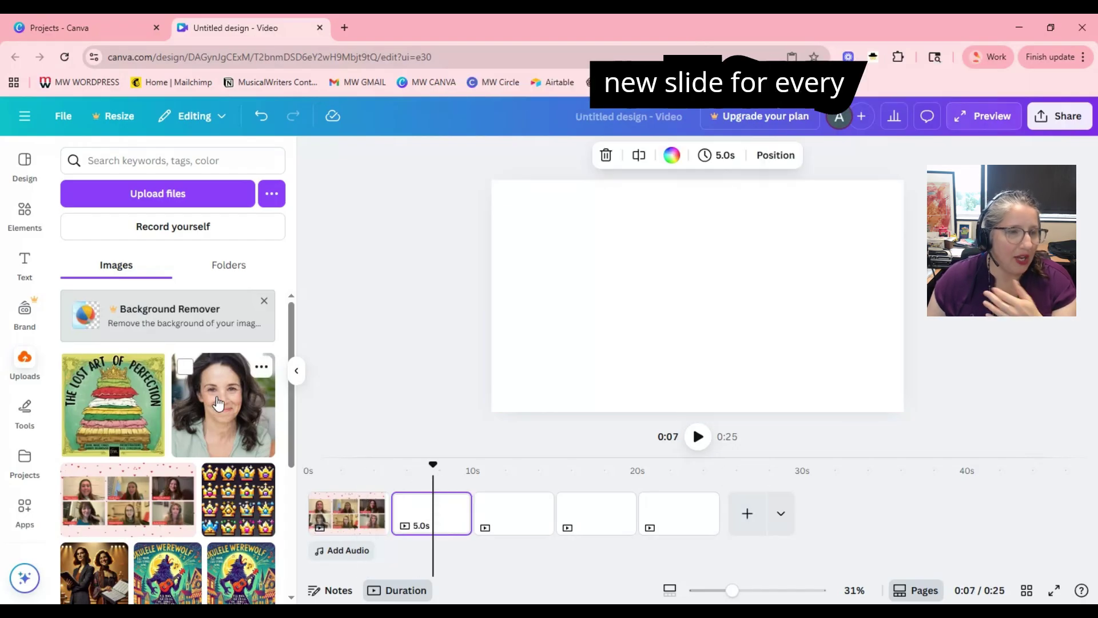
pyautogui.scroll(-3, 91, 446)
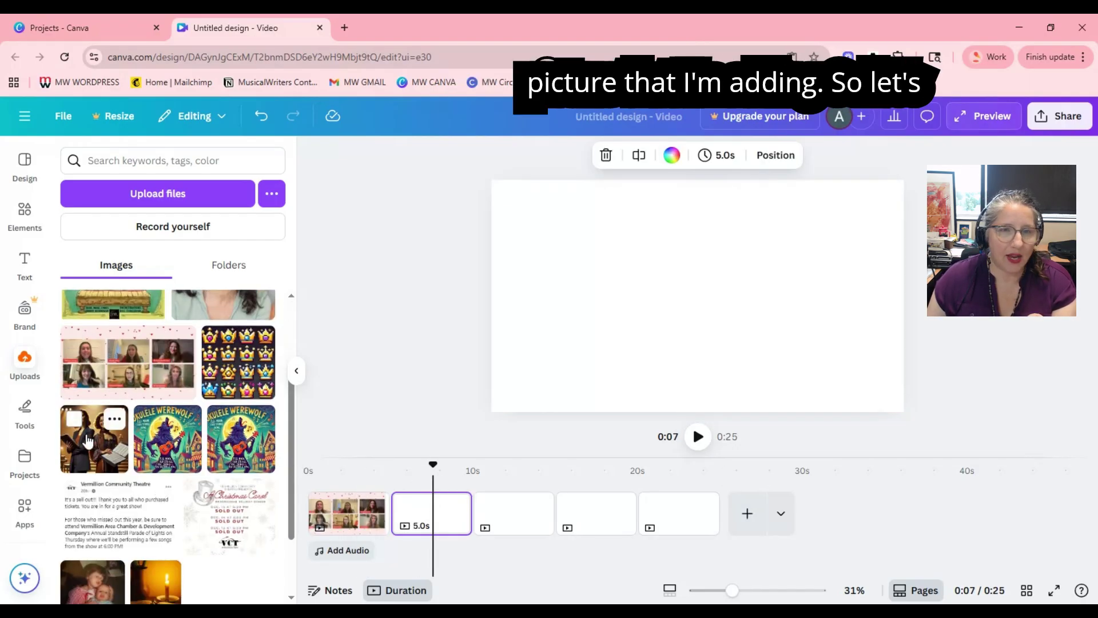
pyautogui.click(87, 441)
pyautogui.moveTo(616, 208); pyautogui.dragTo(579, 173)
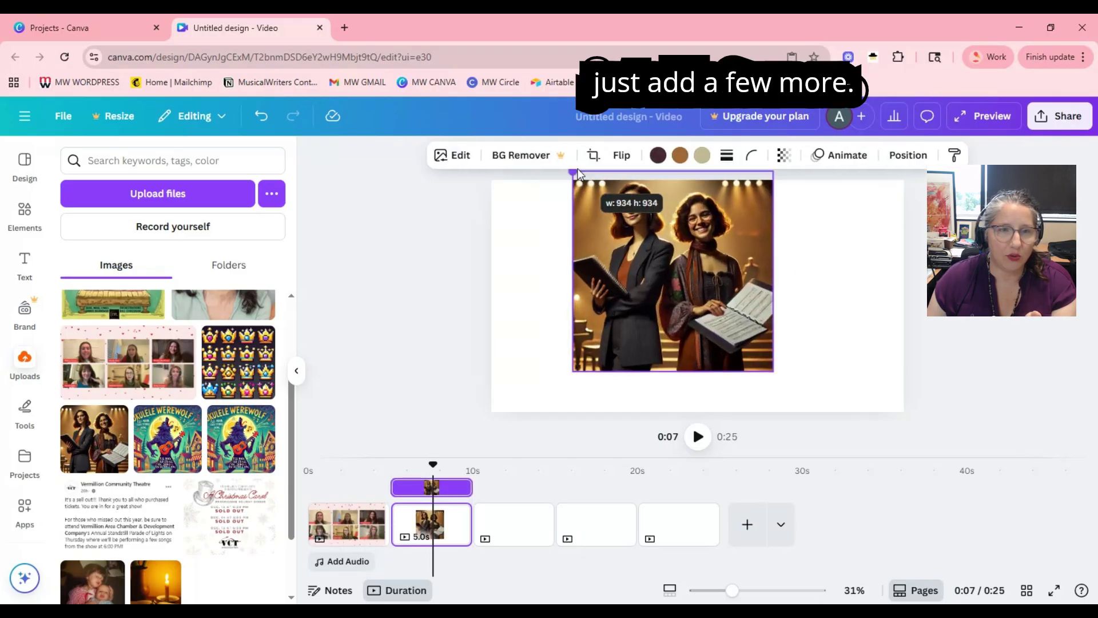
pyautogui.moveTo(773, 370); pyautogui.dragTo(826, 420)
# - Place the Ukulele Werewolf poster on the third page and enlarge it to the full page height
pyautogui.click(511, 539)
pyautogui.scroll(-3, 183, 492)
pyautogui.scroll(4, 272, 509)
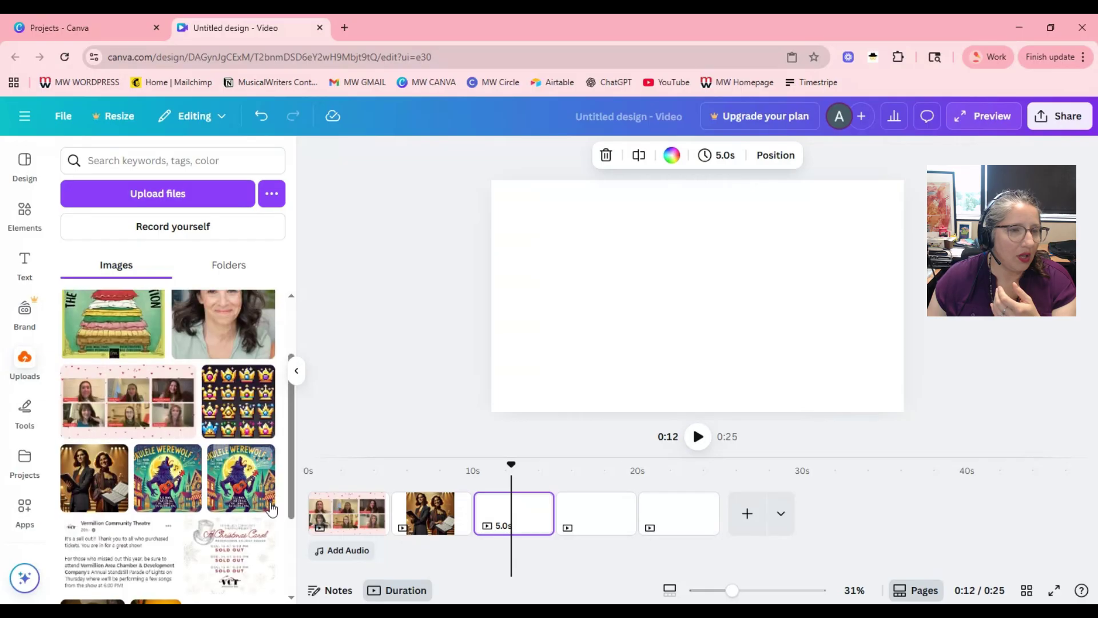
pyautogui.click(168, 478)
pyautogui.moveTo(622, 370); pyautogui.dragTo(601, 429)
pyautogui.moveTo(807, 230); pyautogui.dragTo(824, 191)
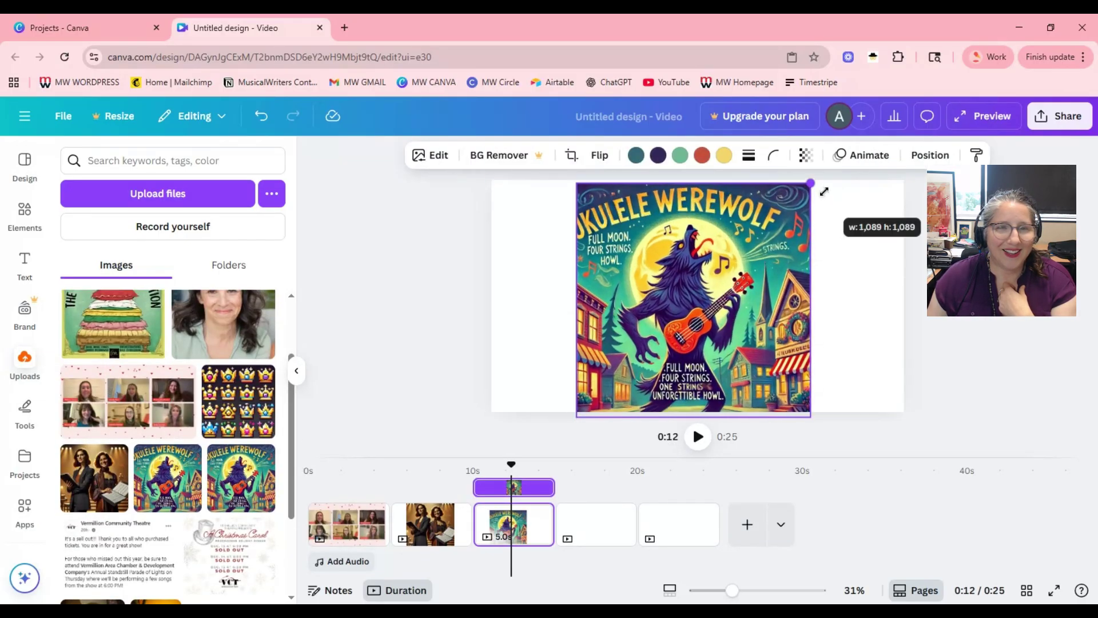
pyautogui.click(431, 523)
# - Place the pixel crowns picture on the fourth page and resize it to match the page height
pyautogui.click(600, 524)
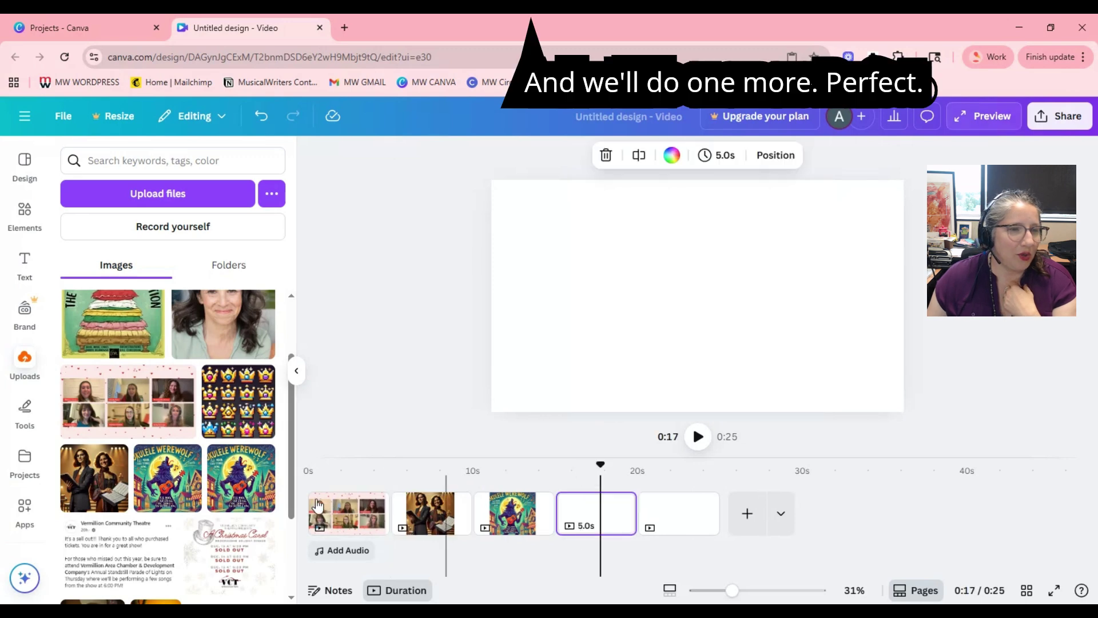
pyautogui.click(254, 415)
pyautogui.moveTo(628, 369); pyautogui.dragTo(575, 417)
pyautogui.moveTo(775, 231); pyautogui.dragTo(817, 199)
pyautogui.moveTo(766, 227); pyautogui.dragTo(811, 179)
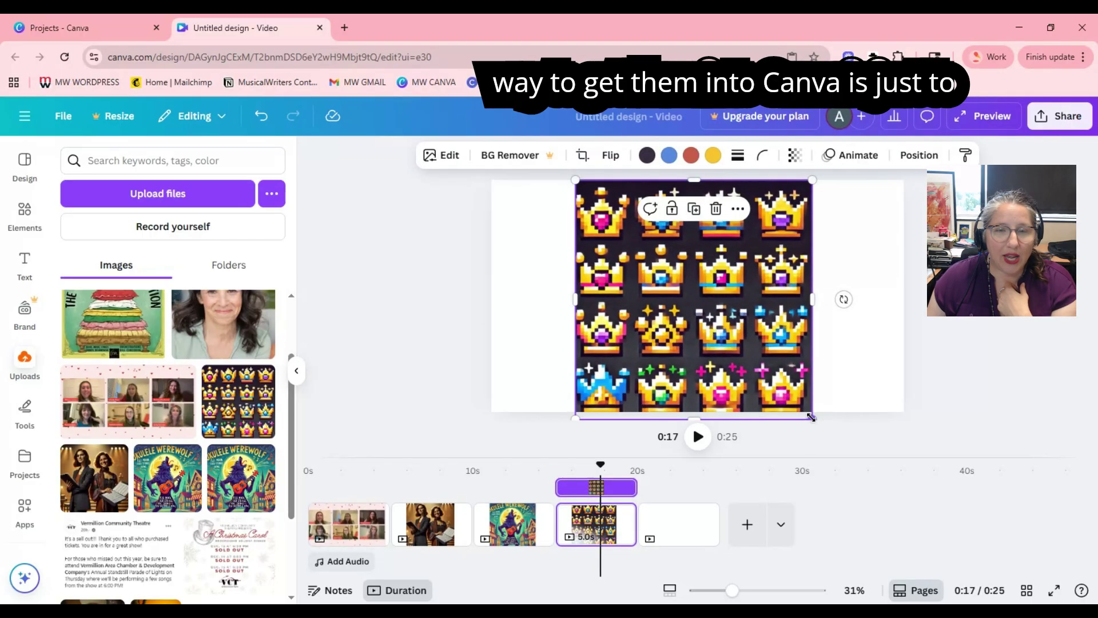
pyautogui.moveTo(808, 406); pyautogui.dragTo(804, 410)
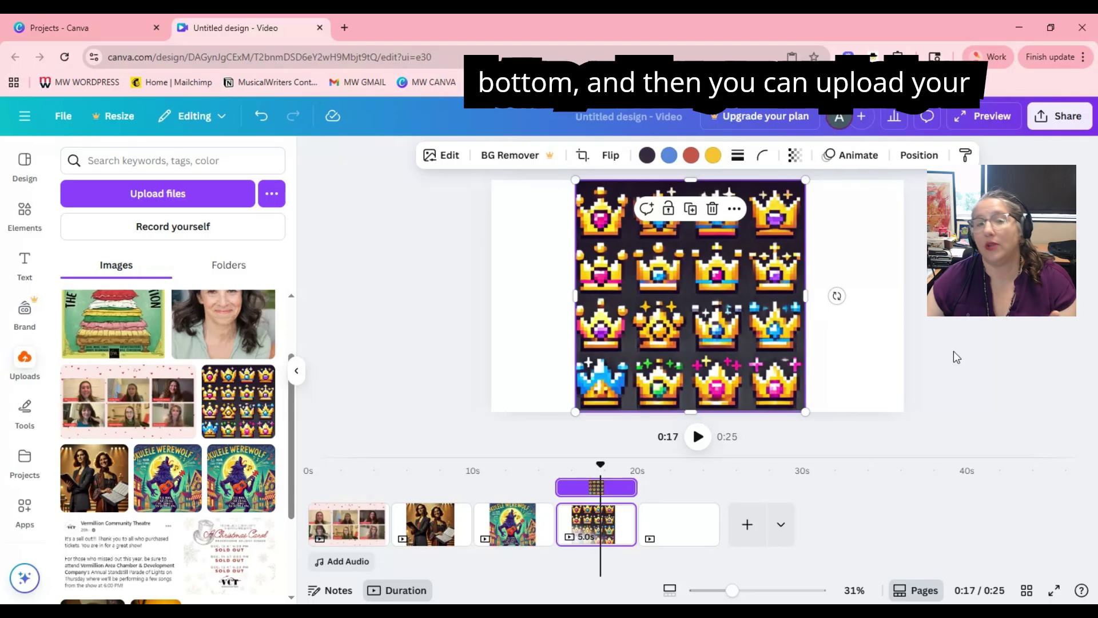
pyautogui.click(959, 387)
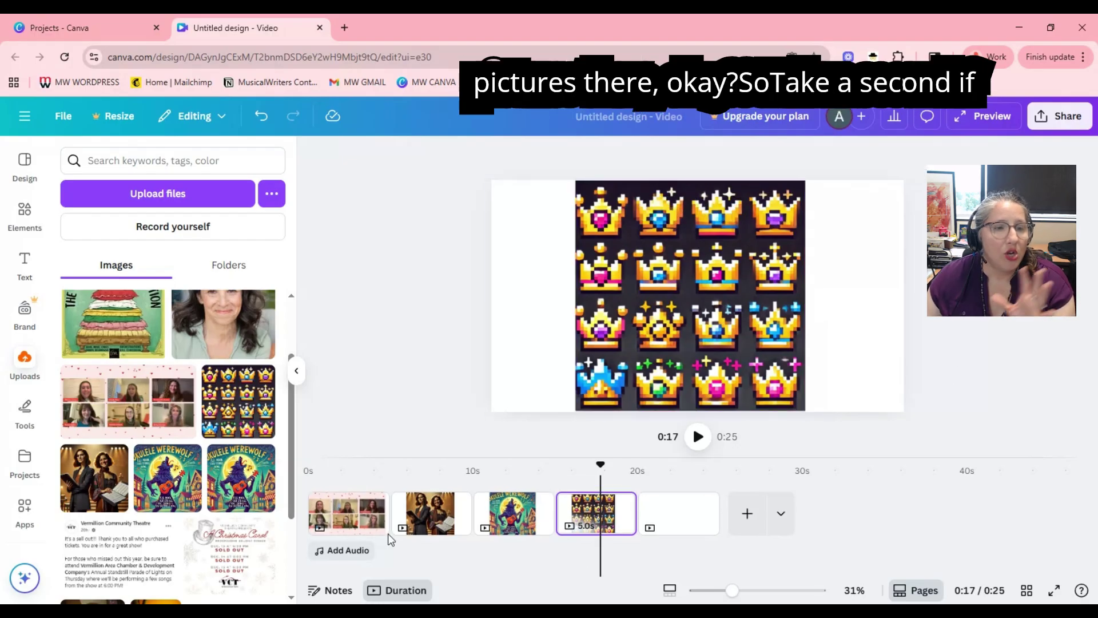
# - Review the four picture pages one after another, ending on the crowns page
pyautogui.click(351, 515)
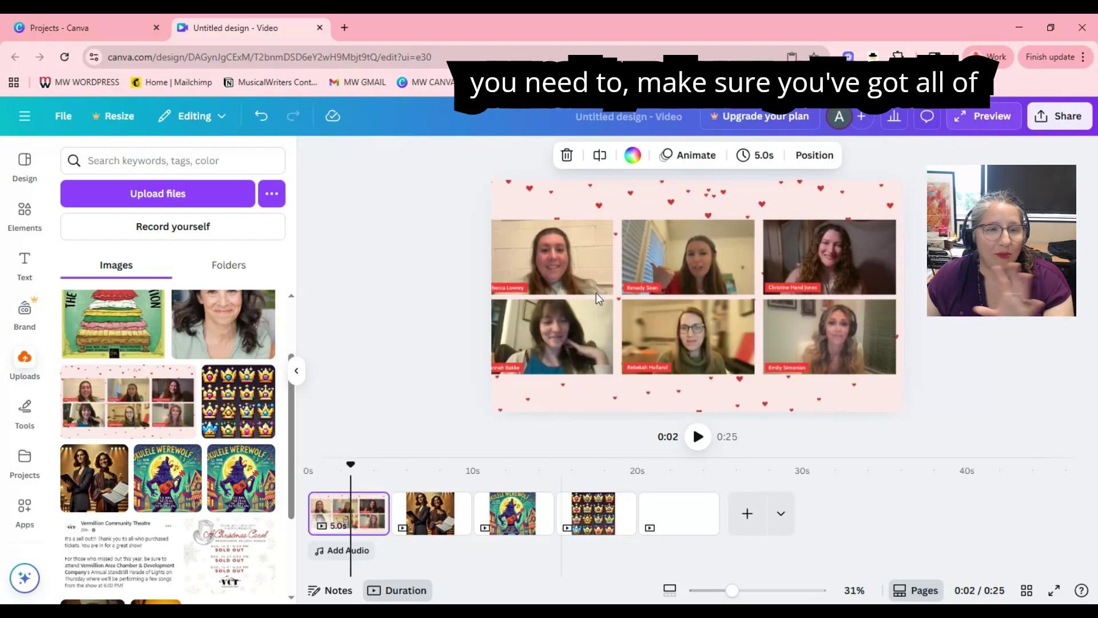
pyautogui.click(444, 537)
pyautogui.click(510, 517)
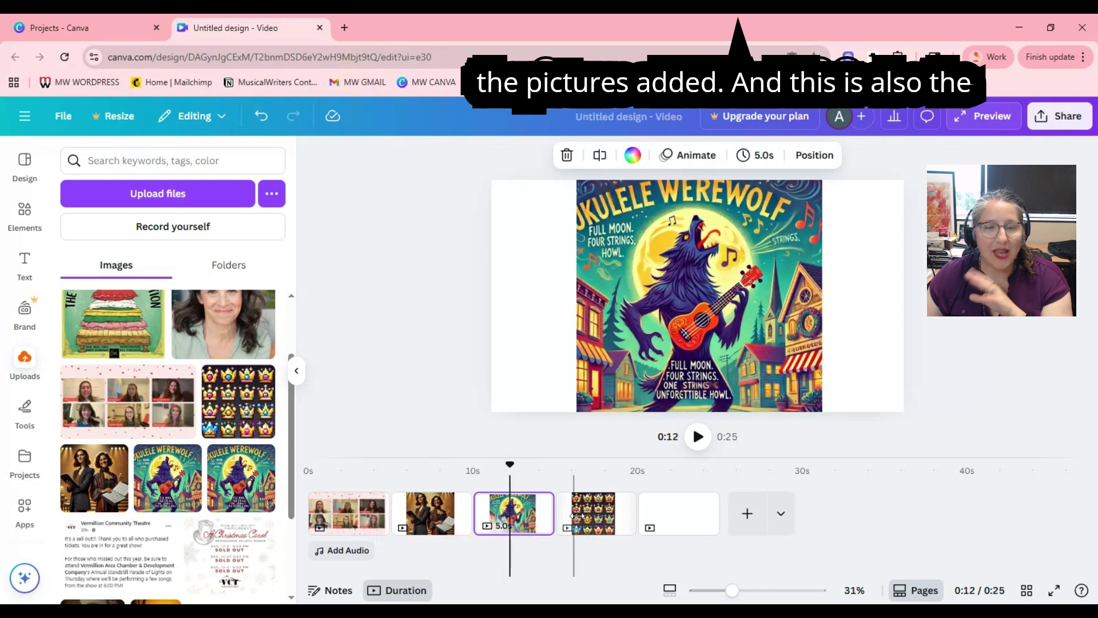
pyautogui.click(601, 526)
pyautogui.click(873, 302)
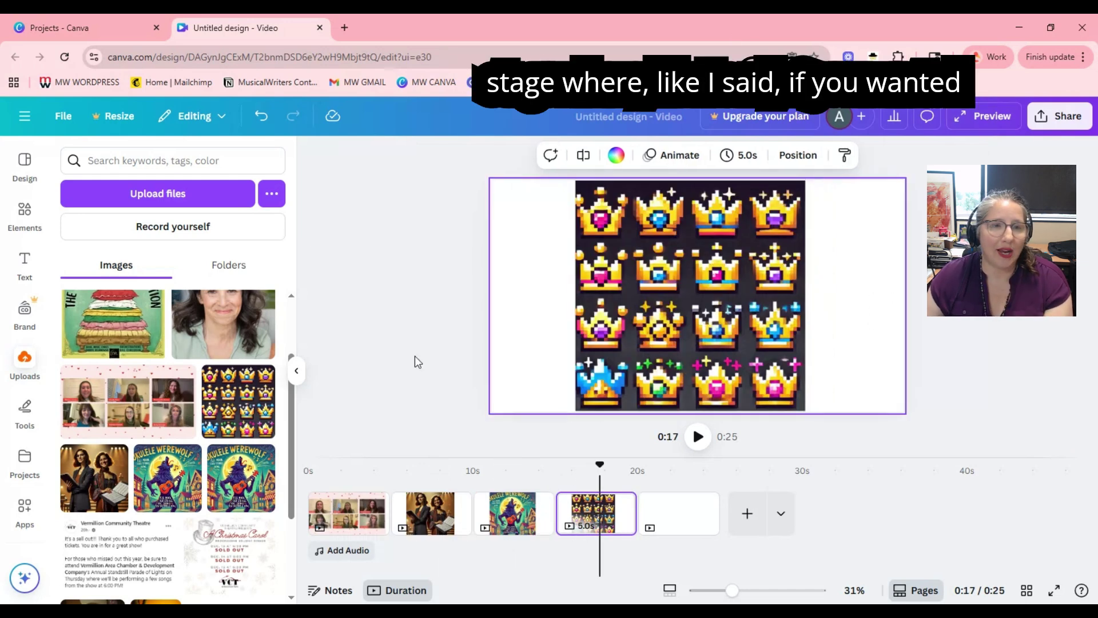
pyautogui.click(420, 256)
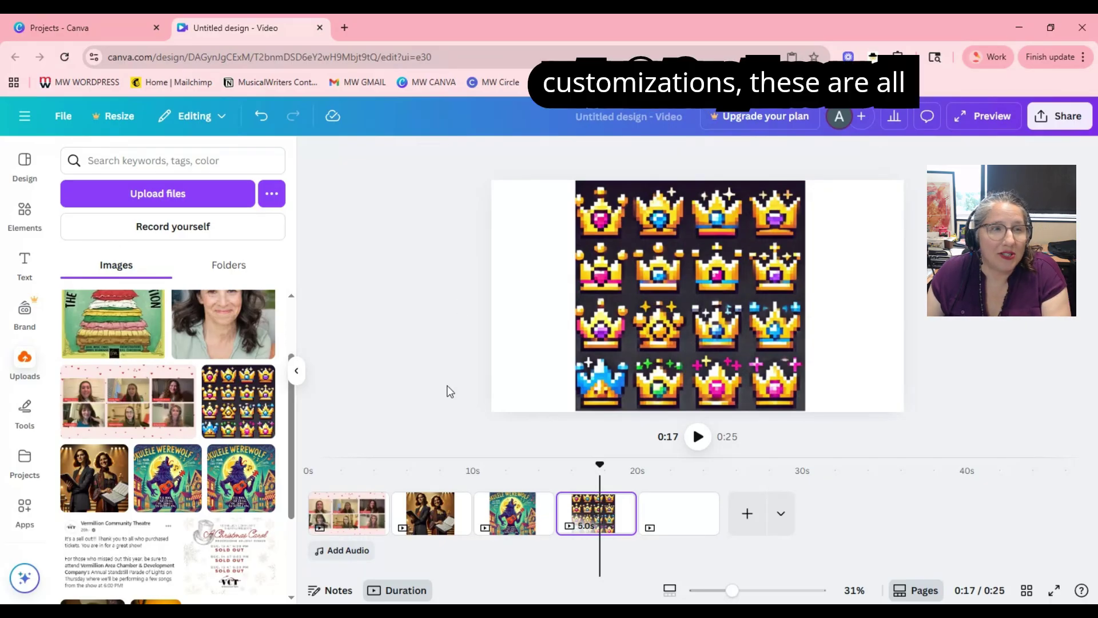
# - Search the elements for "flower" and add the outlined pink flower, reduced in size, over the crowns picture's upper-left corner
pyautogui.click(25, 211)
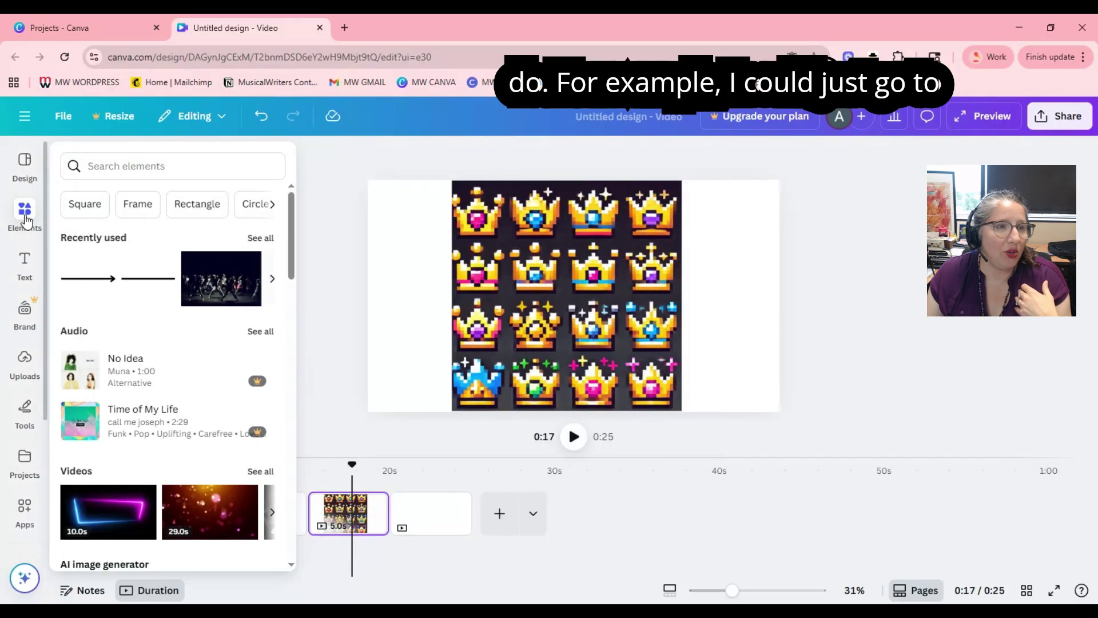
pyautogui.click(22, 256)
pyautogui.click(23, 212)
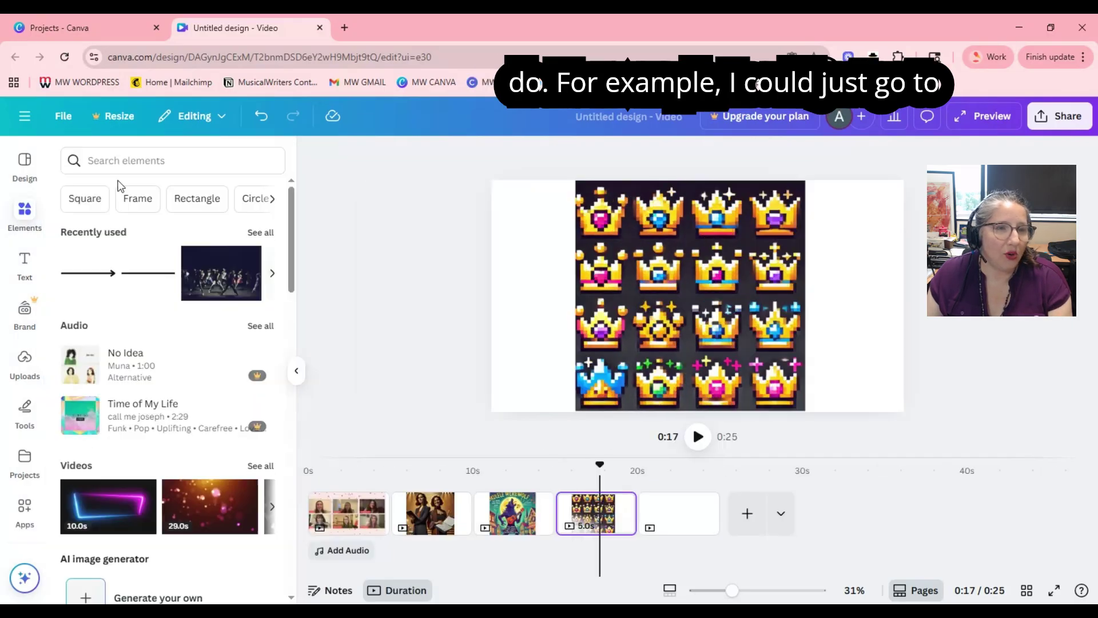
pyautogui.click(143, 164)
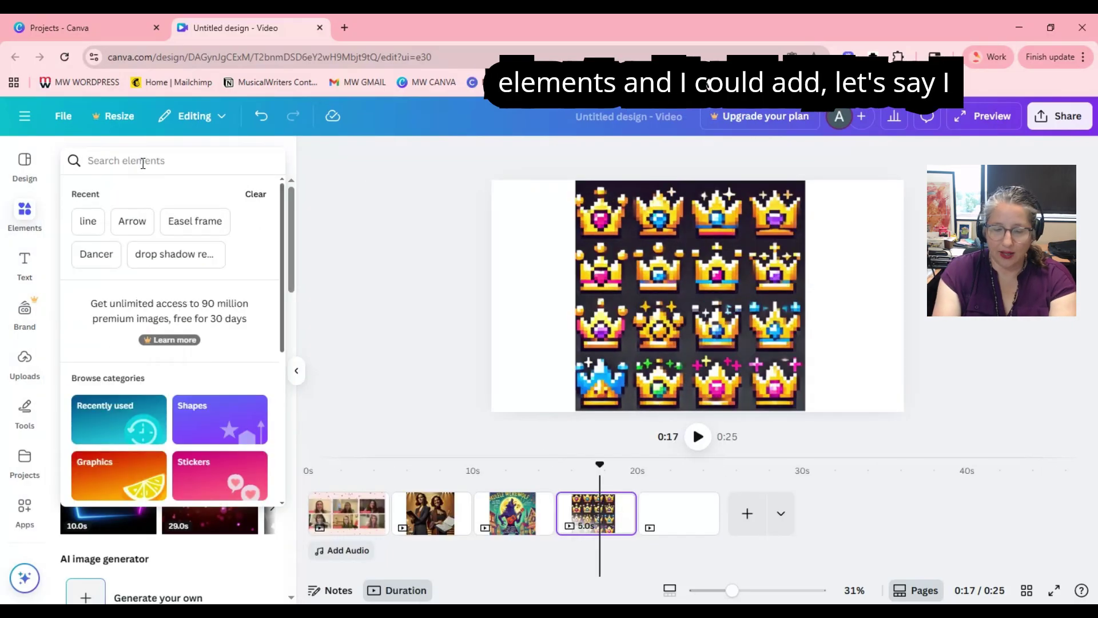
pyautogui.write('flower')
pyautogui.press('Return')
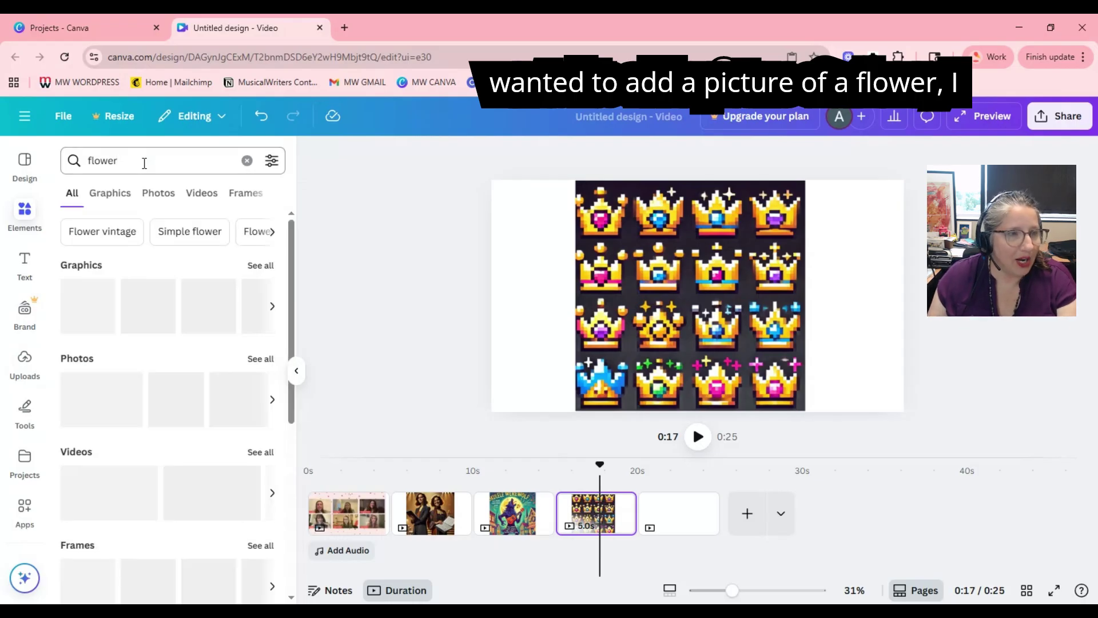
pyautogui.click(88, 306)
pyautogui.moveTo(711, 309); pyautogui.dragTo(594, 290)
pyautogui.moveTo(684, 372); pyautogui.dragTo(563, 241)
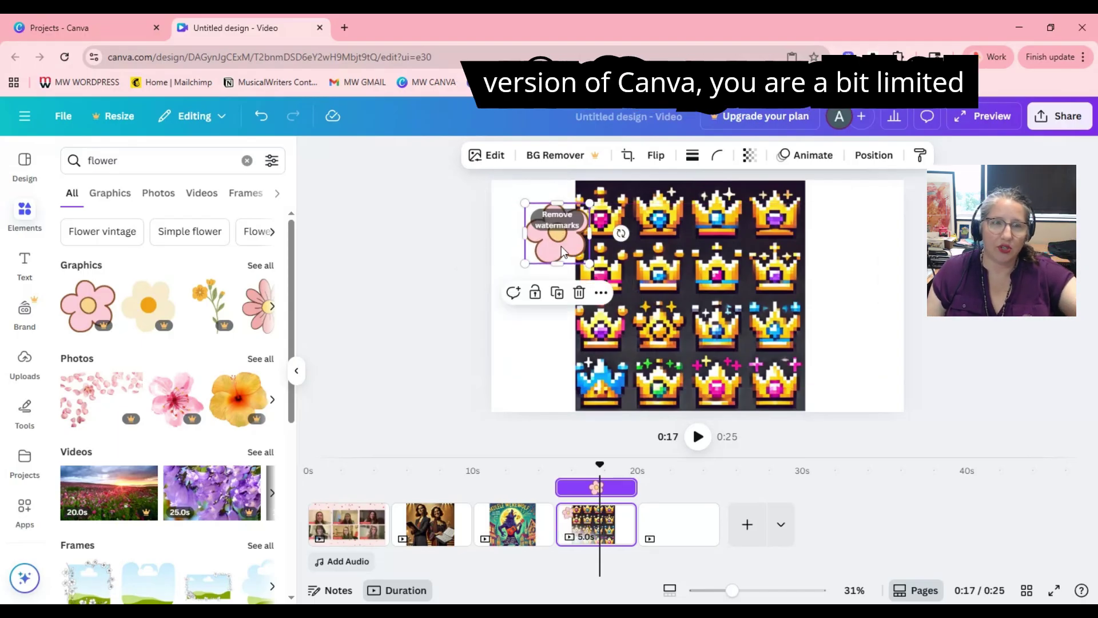
# - Browse further flower graphics and place the free light-purple flower over the crowns picture's lower-right corner
pyautogui.click(270, 310)
pyautogui.click(270, 311)
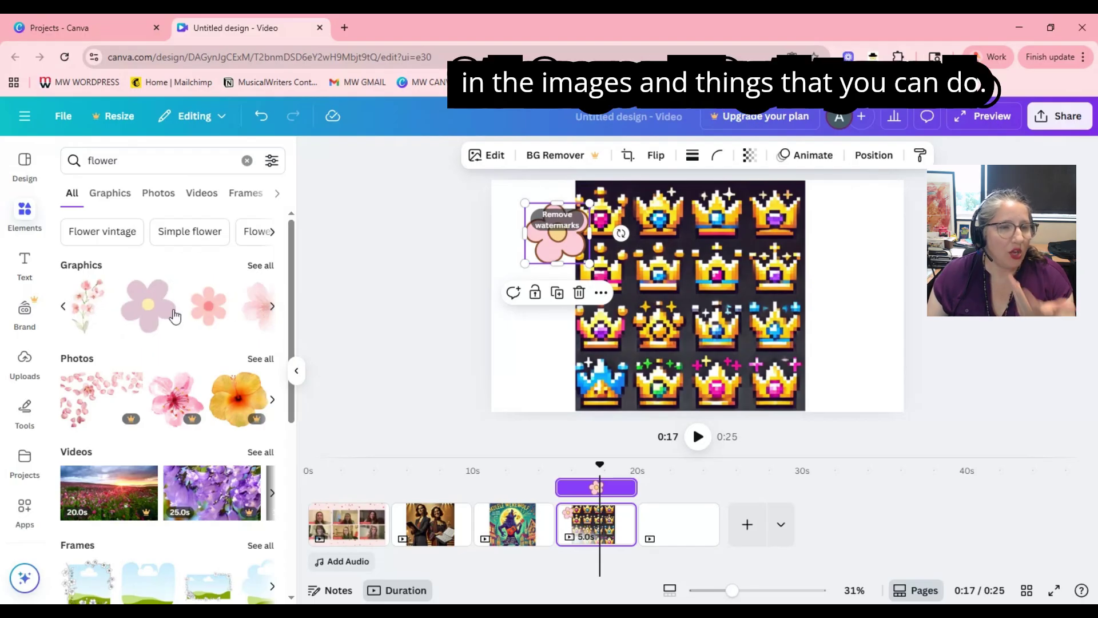
pyautogui.moveTo(142, 318); pyautogui.dragTo(848, 347)
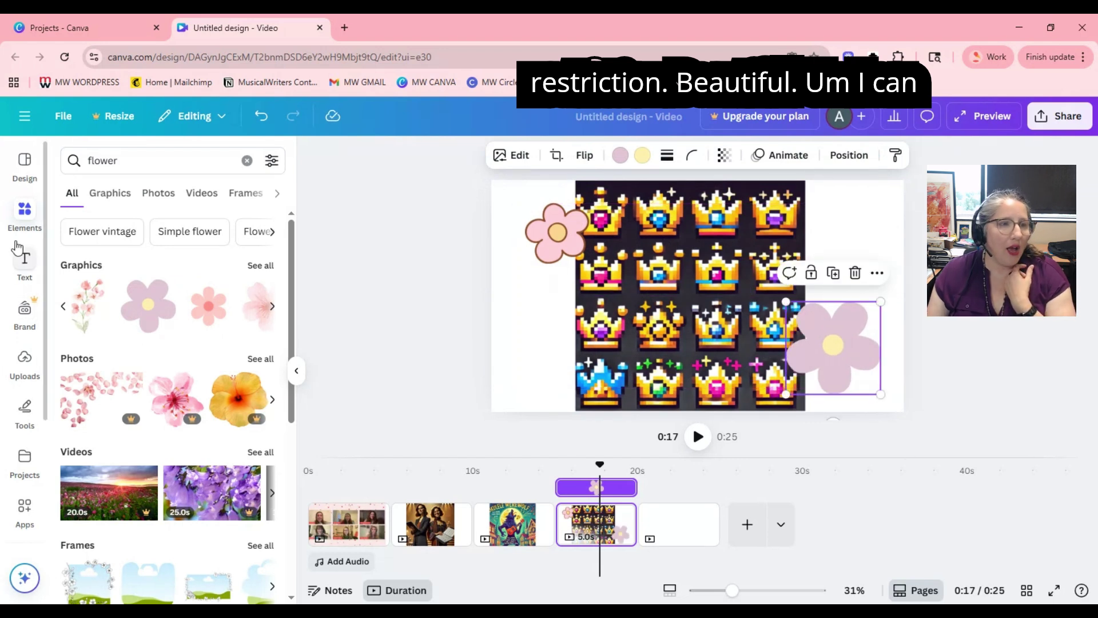
# - Add a text box reading "hello" in the white area beside the crowns picture, above the light-purple flower
pyautogui.click(43, 257)
pyautogui.click(137, 203)
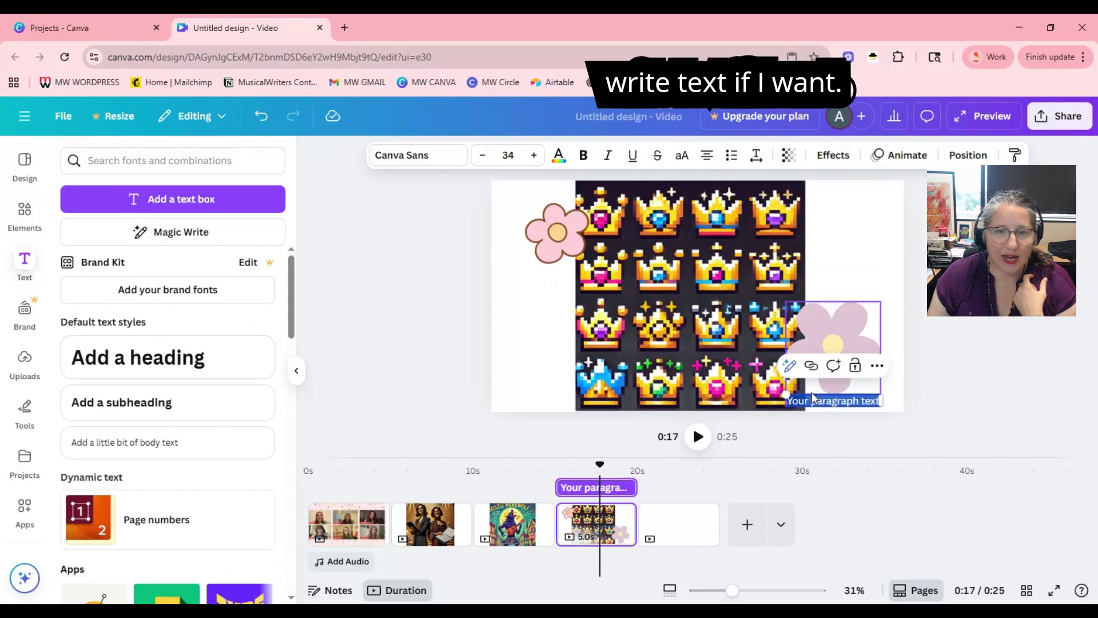
pyautogui.click(905, 426)
pyautogui.moveTo(853, 397); pyautogui.dragTo(860, 225)
pyautogui.doubleClick(860, 226)
pyautogui.write('hello')
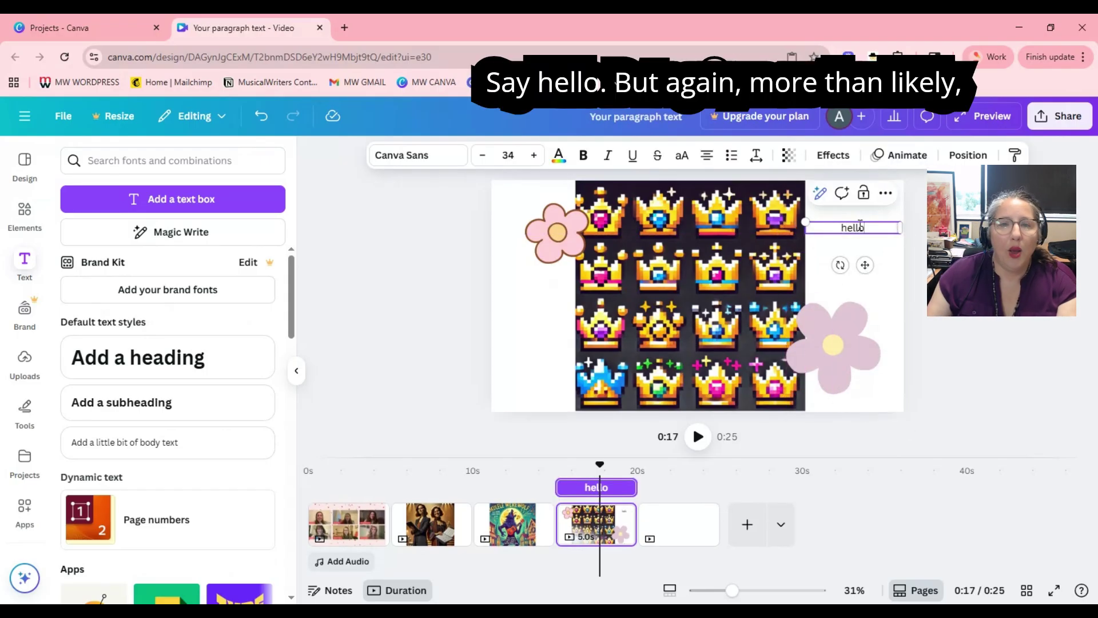
pyautogui.click(847, 434)
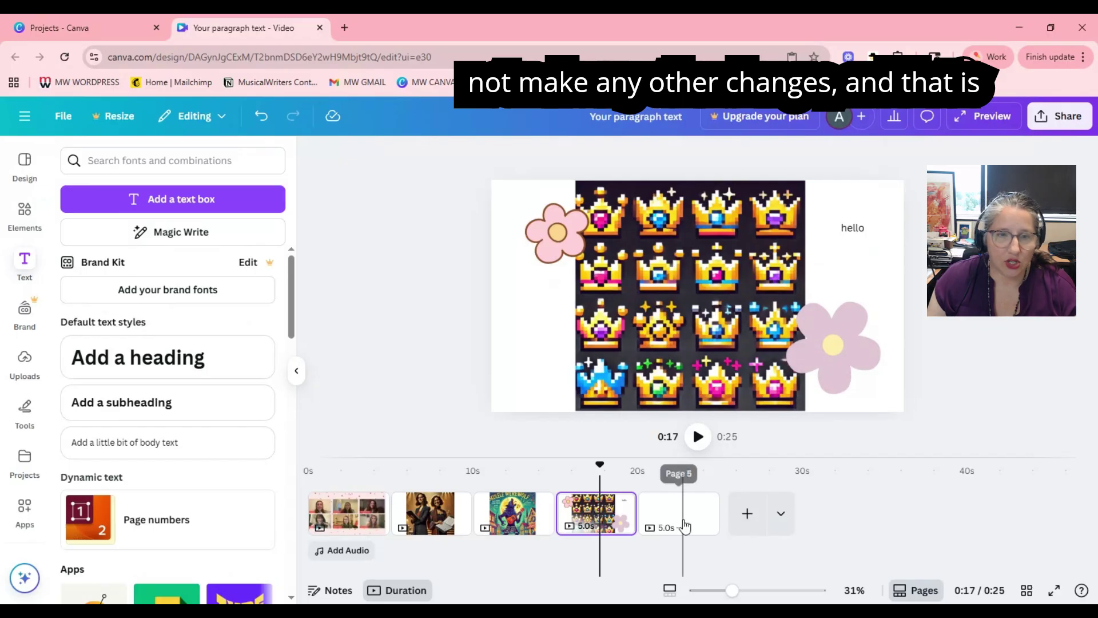
# - Delete the empty fifth page from the slideshow
pyautogui.click(707, 509)
pyautogui.click(702, 504)
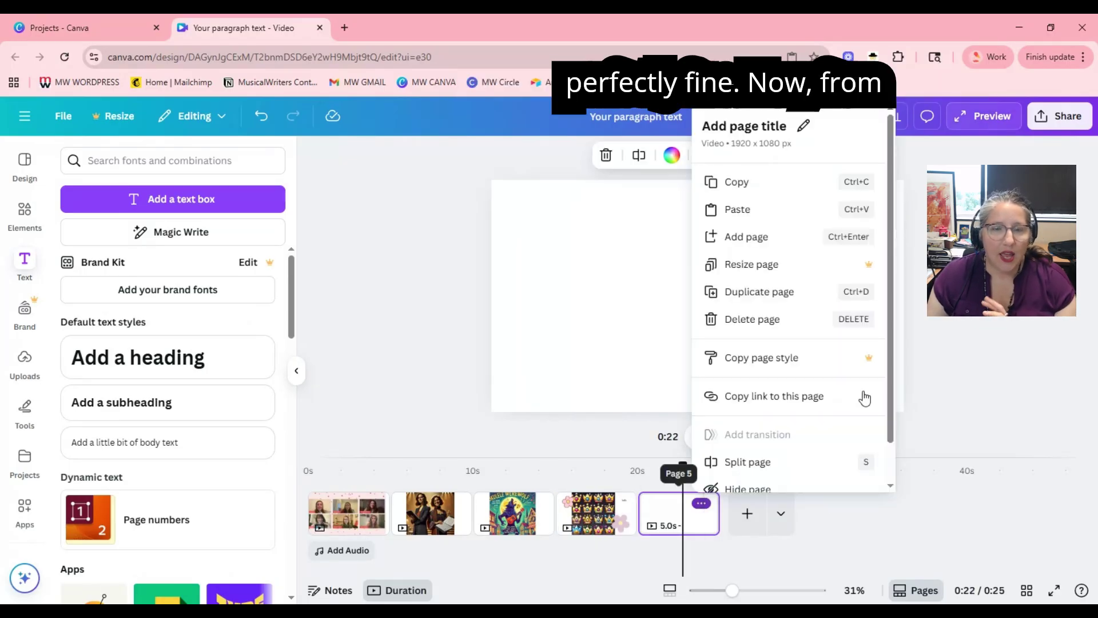
pyautogui.click(744, 319)
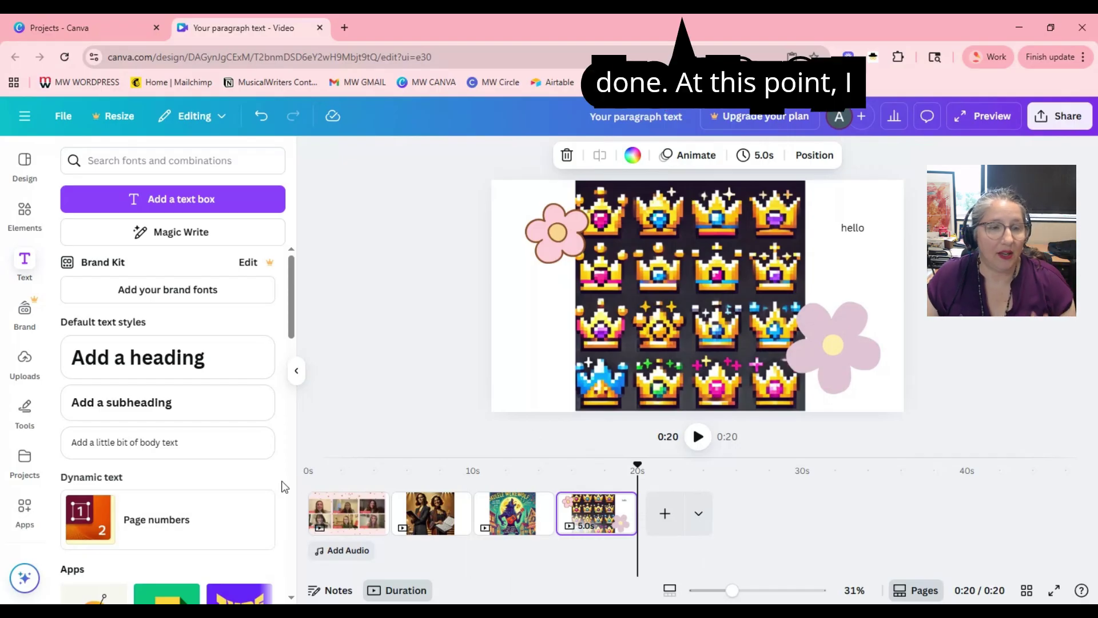
# - Play the slideshow from the first page and pause it on the werewolf page
pyautogui.click(313, 495)
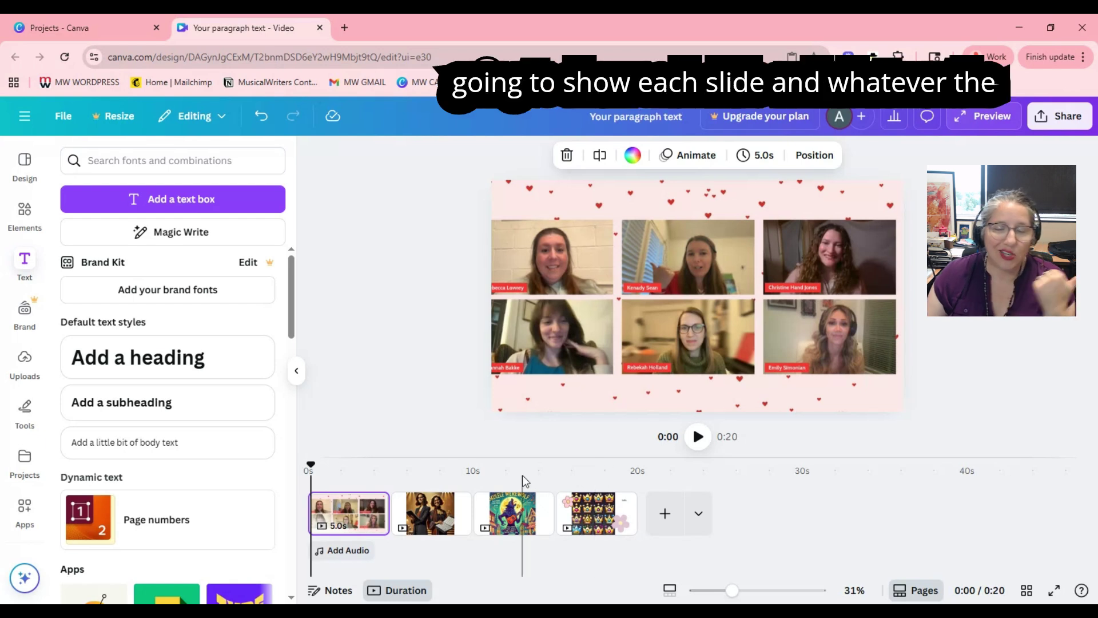
pyautogui.click(697, 438)
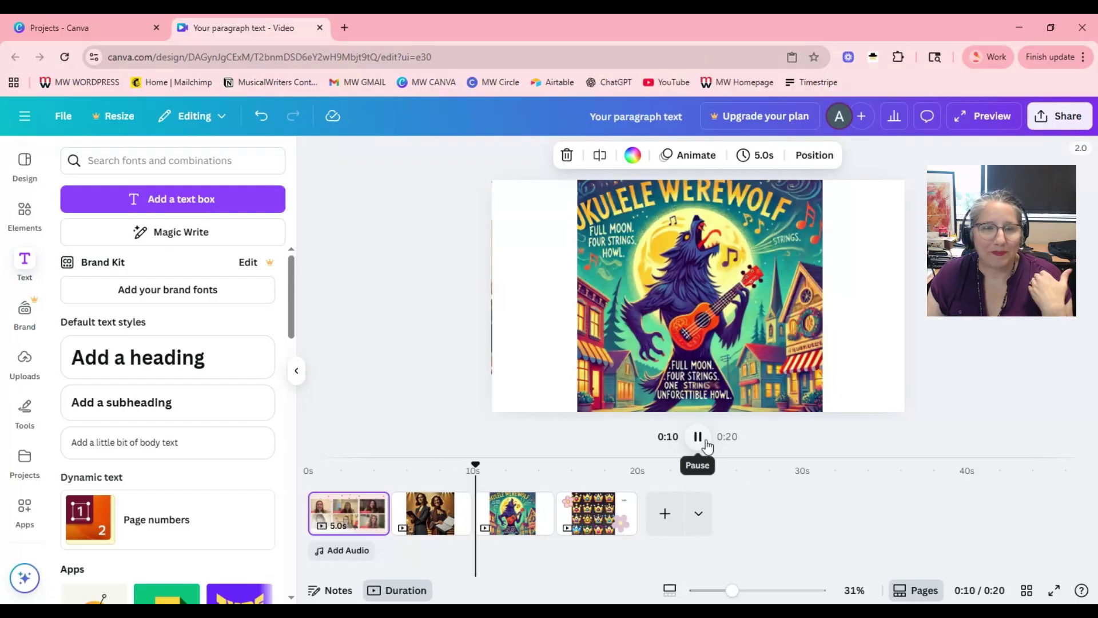
pyautogui.click(698, 436)
# - Vary the page lengths on the timeline: shorten the second page, lengthen the third, and extend the crowns page to 12.4 seconds
pyautogui.moveTo(376, 521)
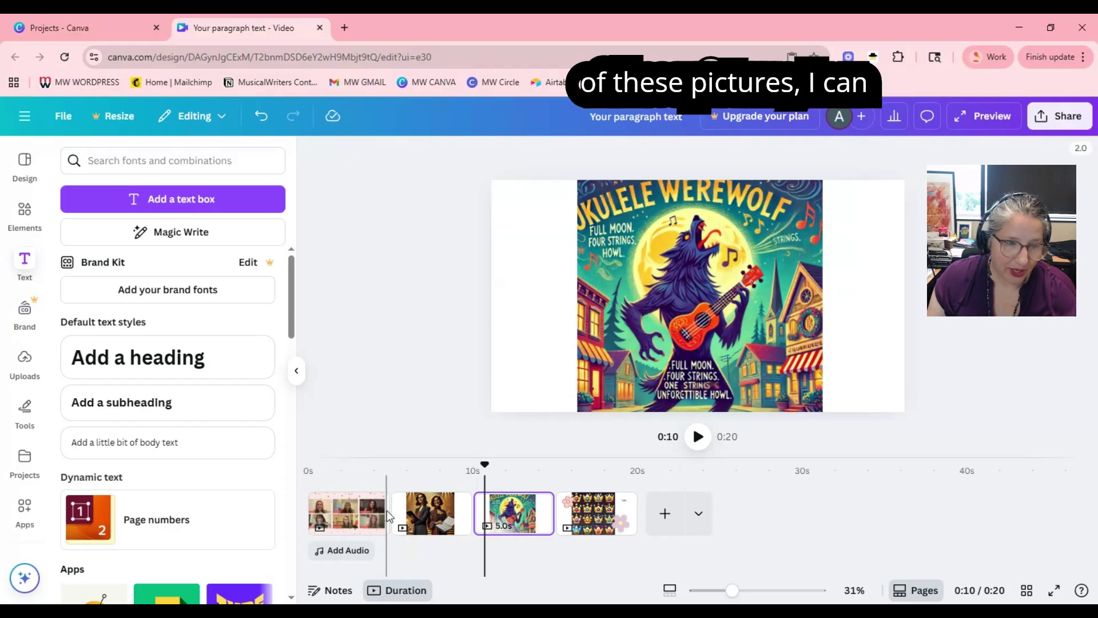
pyautogui.click(353, 521)
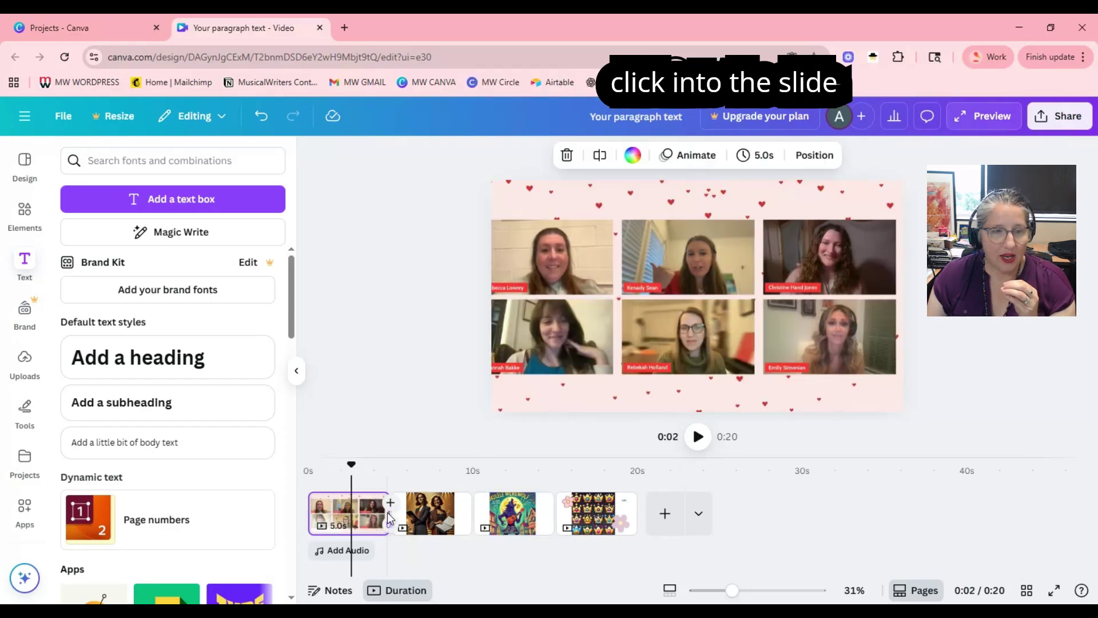
pyautogui.moveTo(377, 512)
pyautogui.mouseDown()
pyautogui.moveTo(352, 510)
pyautogui.moveTo(693, 495)
pyautogui.moveTo(351, 509)
pyautogui.moveTo(388, 508)
pyautogui.mouseUp()
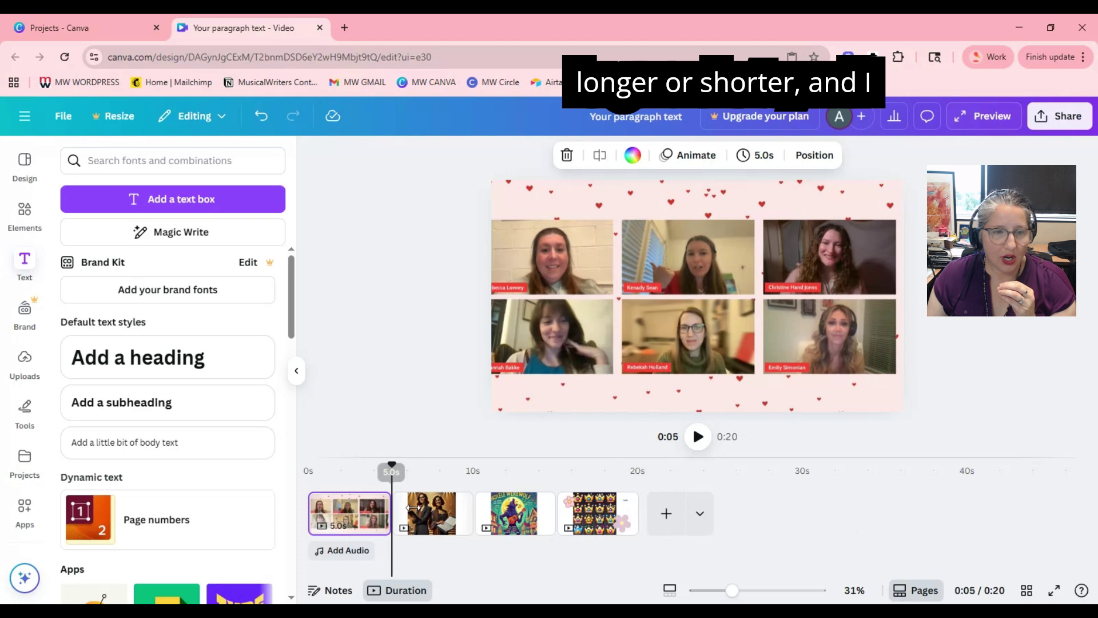
pyautogui.click(423, 514)
pyautogui.moveTo(465, 512); pyautogui.dragTo(421, 513)
pyautogui.click(477, 517)
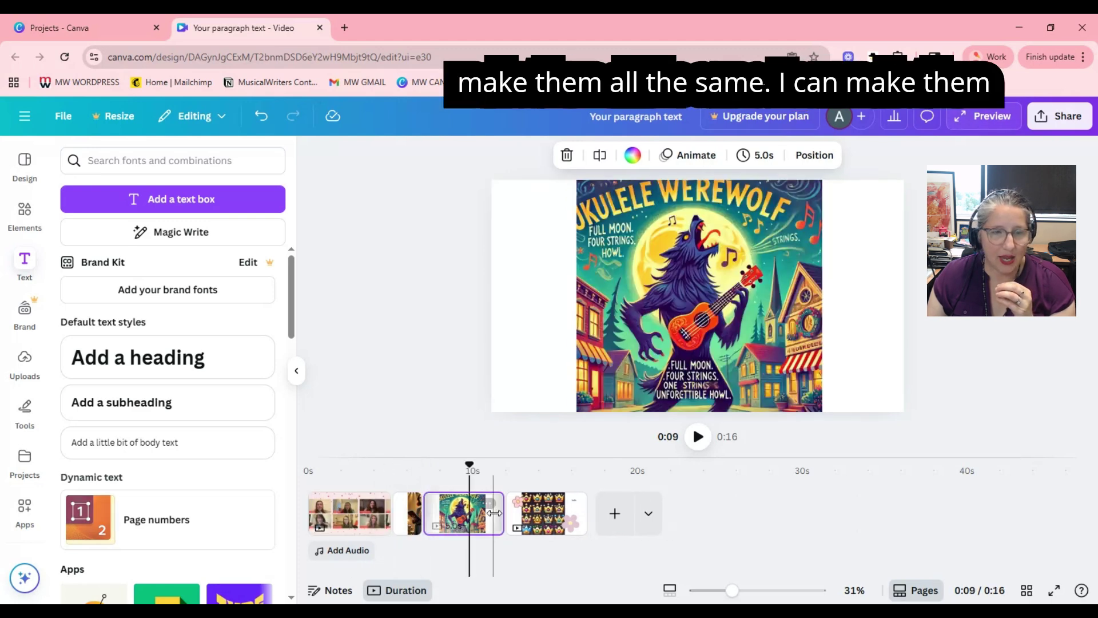
pyautogui.moveTo(493, 509); pyautogui.dragTo(553, 509)
pyautogui.click(617, 508)
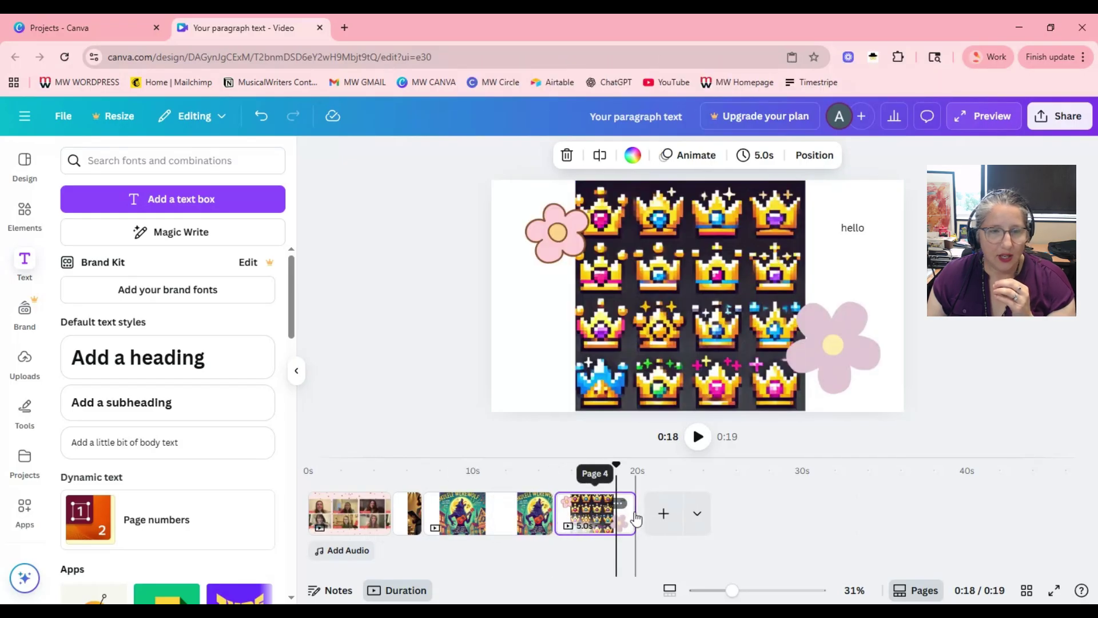
pyautogui.moveTo(633, 509); pyautogui.dragTo(752, 503)
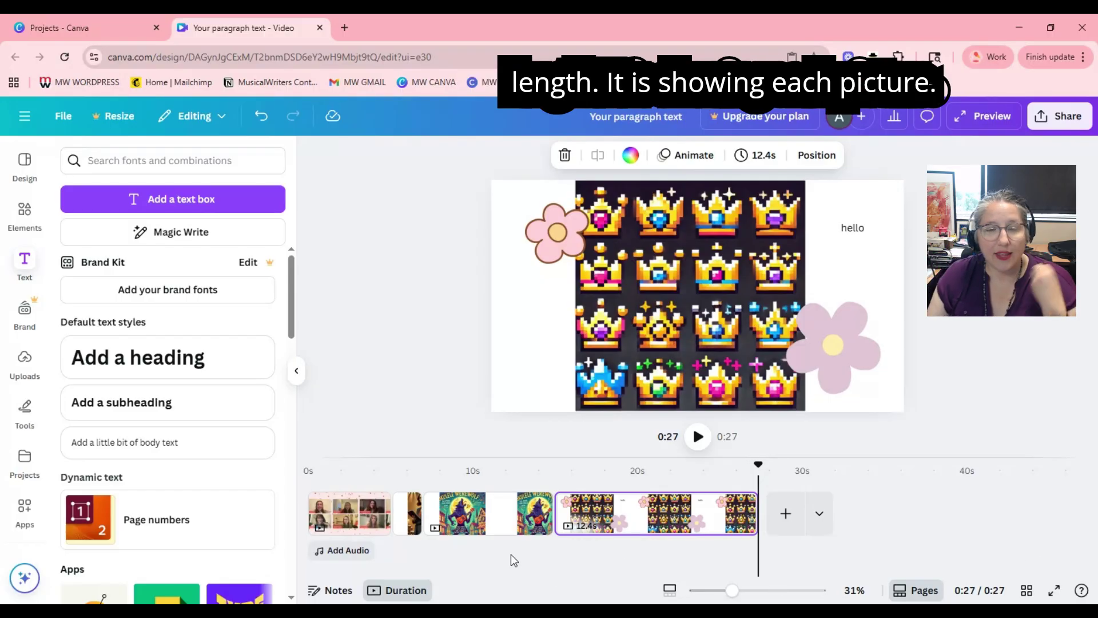
pyautogui.moveTo(756, 513)
pyautogui.mouseDown()
pyautogui.moveTo(637, 508)
pyautogui.moveTo(756, 509)
pyautogui.mouseUp()
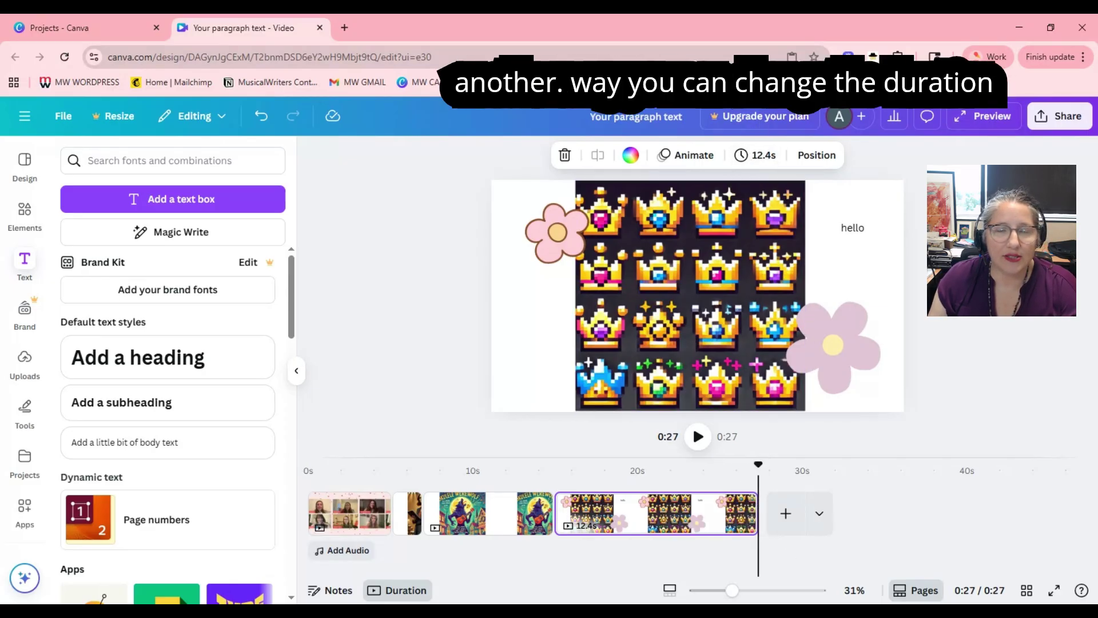
# - Set the crowns page's timing to 8.0 seconds and apply it to all four pages
pyautogui.click(752, 160)
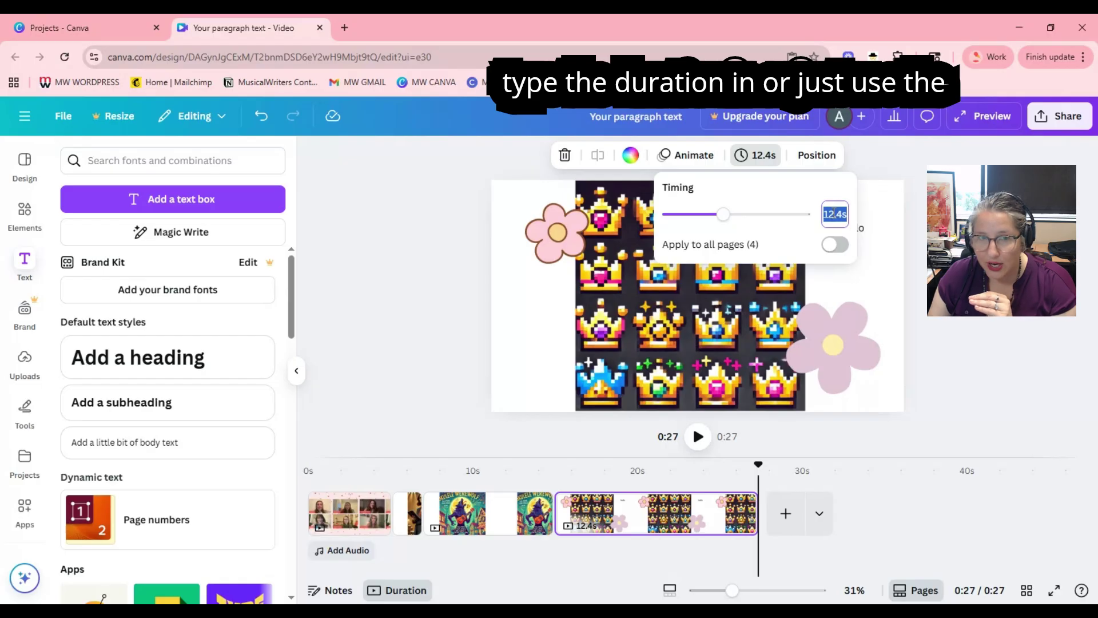
pyautogui.click(723, 218)
pyautogui.moveTo(683, 224); pyautogui.dragTo(723, 223)
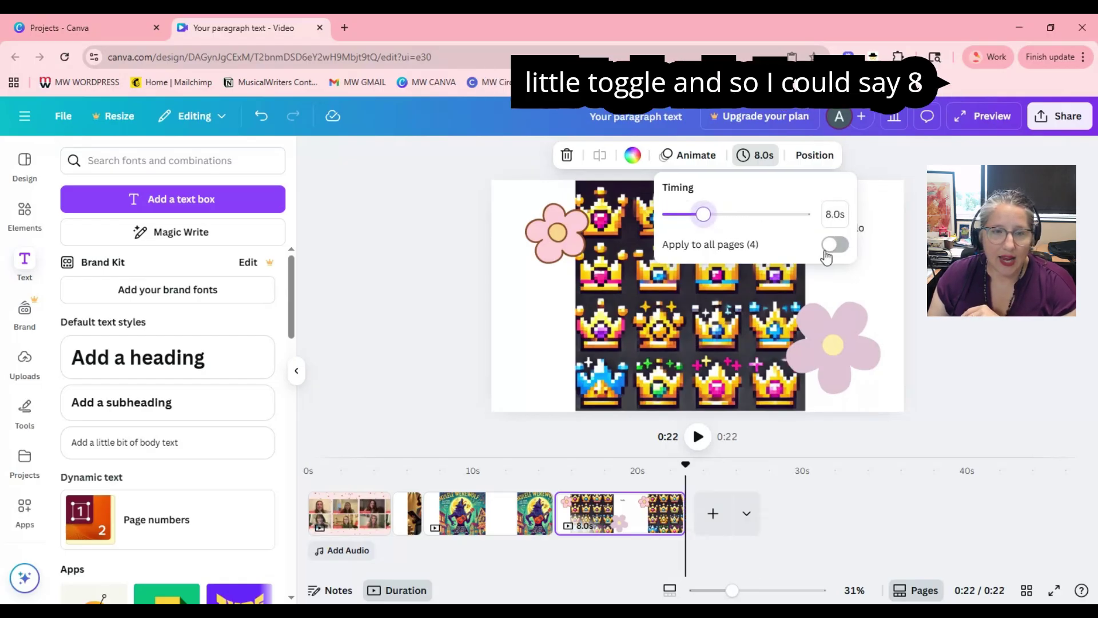
pyautogui.click(835, 244)
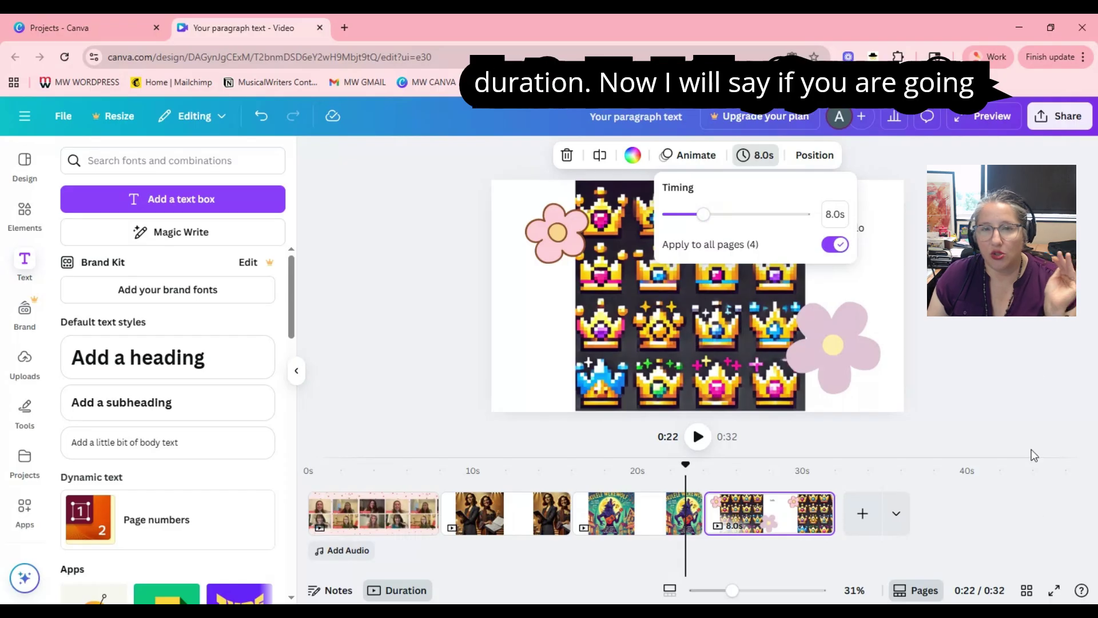
pyautogui.click(922, 395)
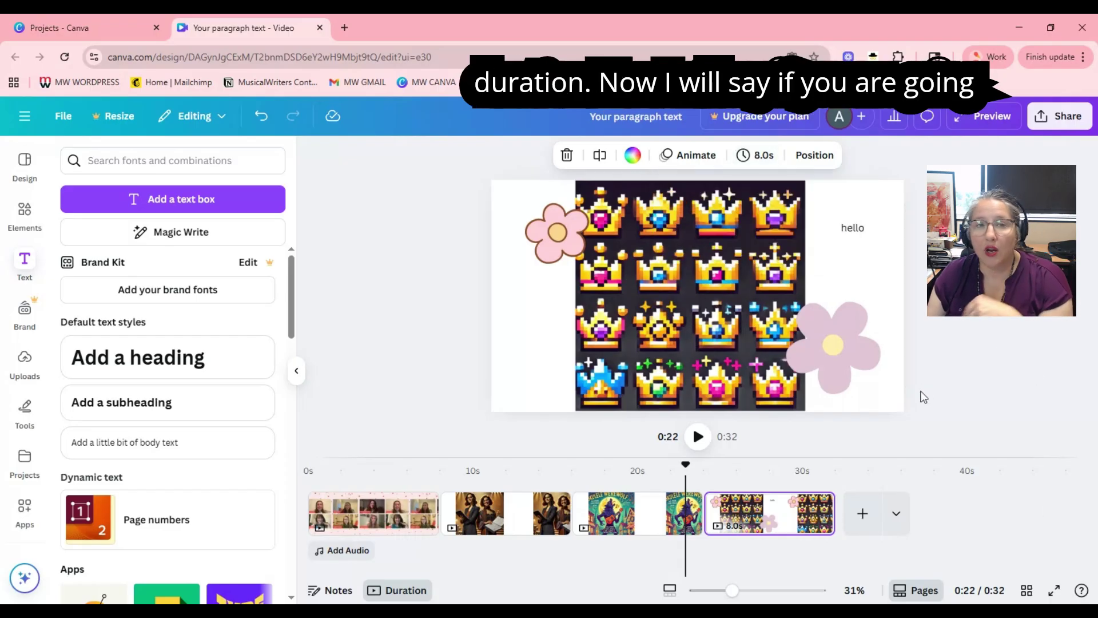
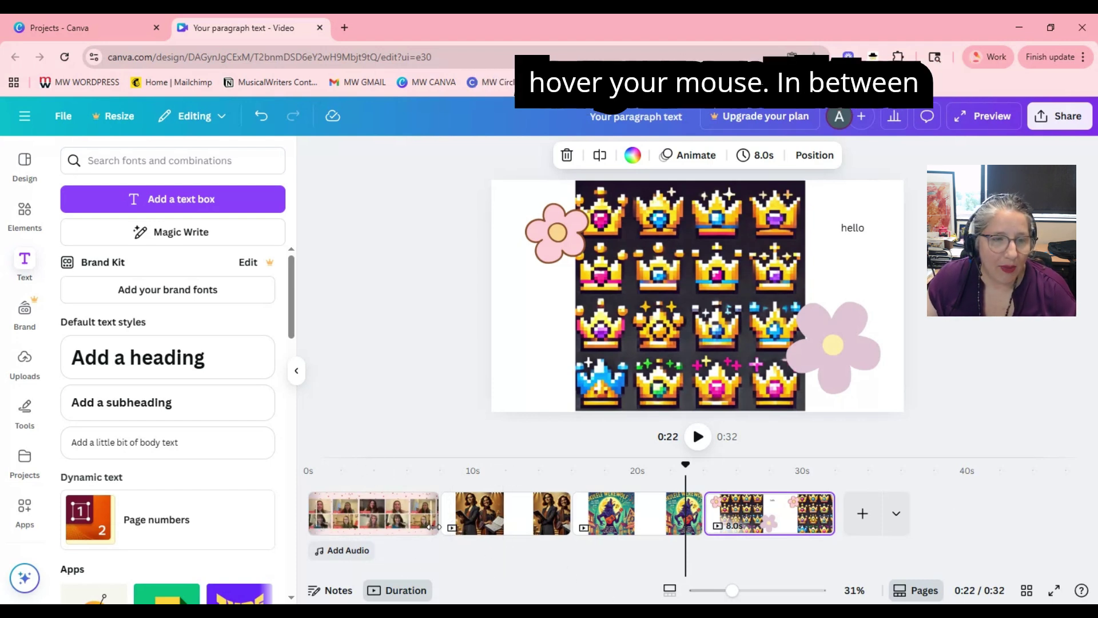
# - Add a Line Wipe transition between the first and second pages
pyautogui.click(411, 530)
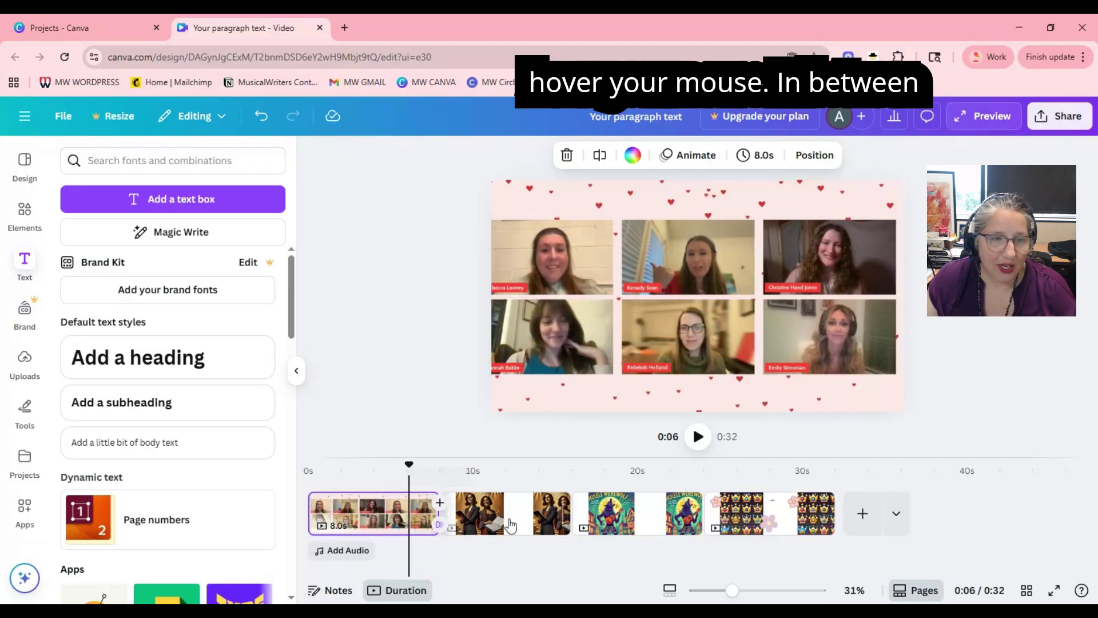
pyautogui.click(439, 525)
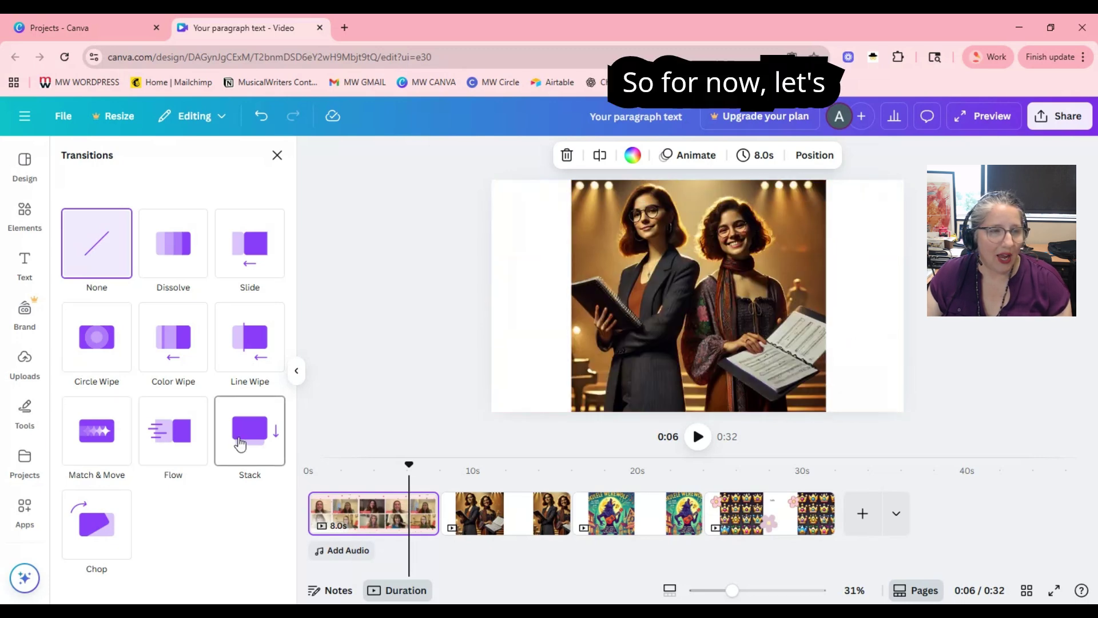
pyautogui.click(254, 346)
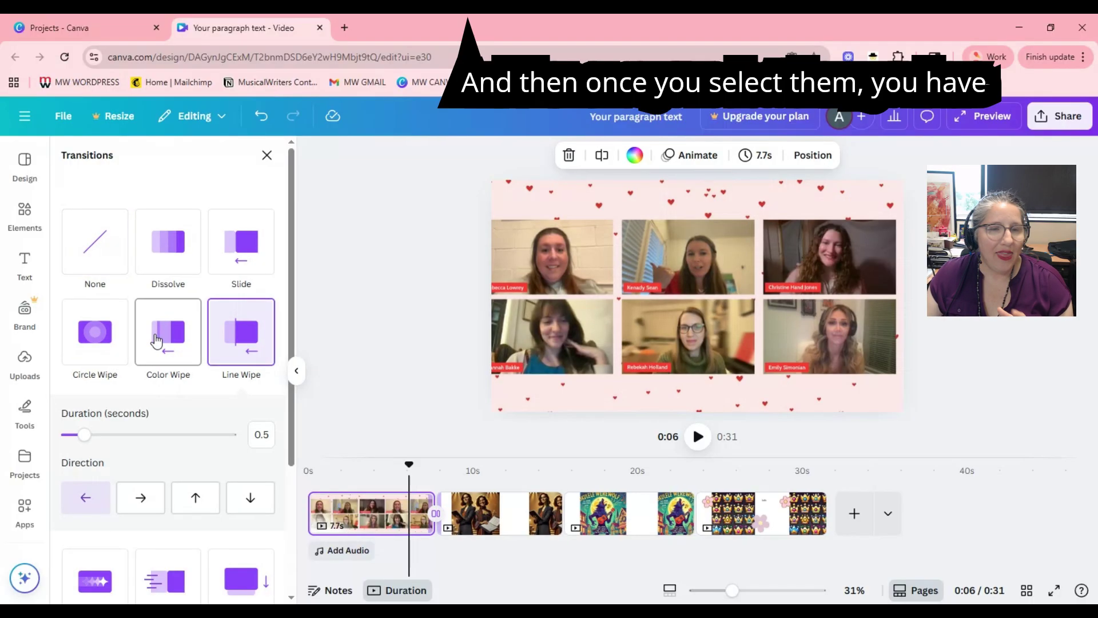
# - Try different directions for the first line wipe, then give it a 2.2-second duration and a rightward direction
pyautogui.scroll(-2, 186, 375)
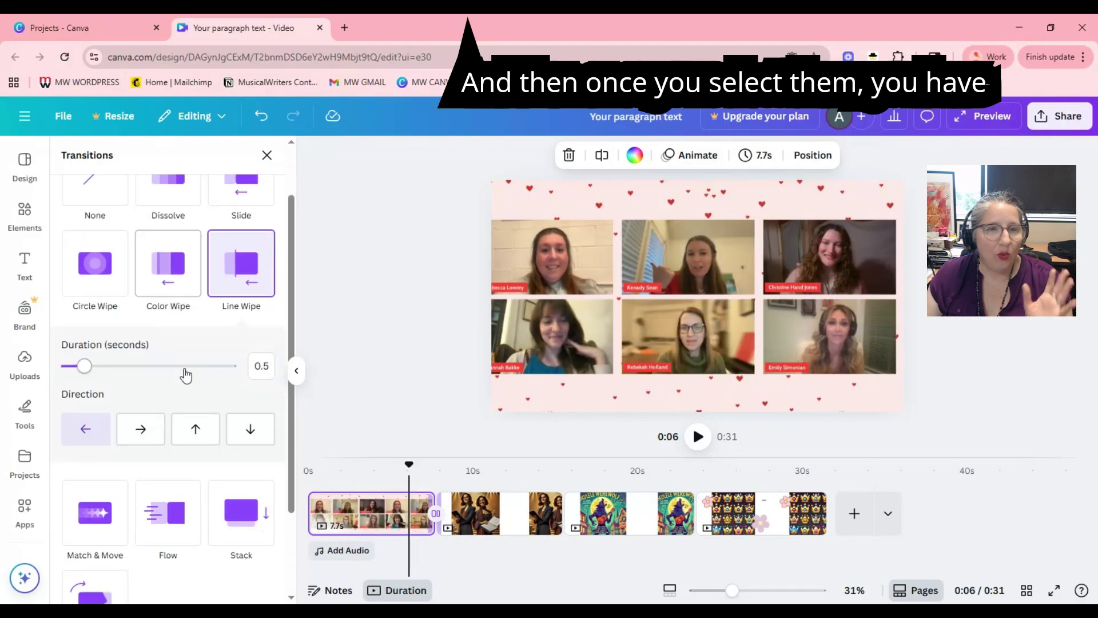
pyautogui.click(141, 435)
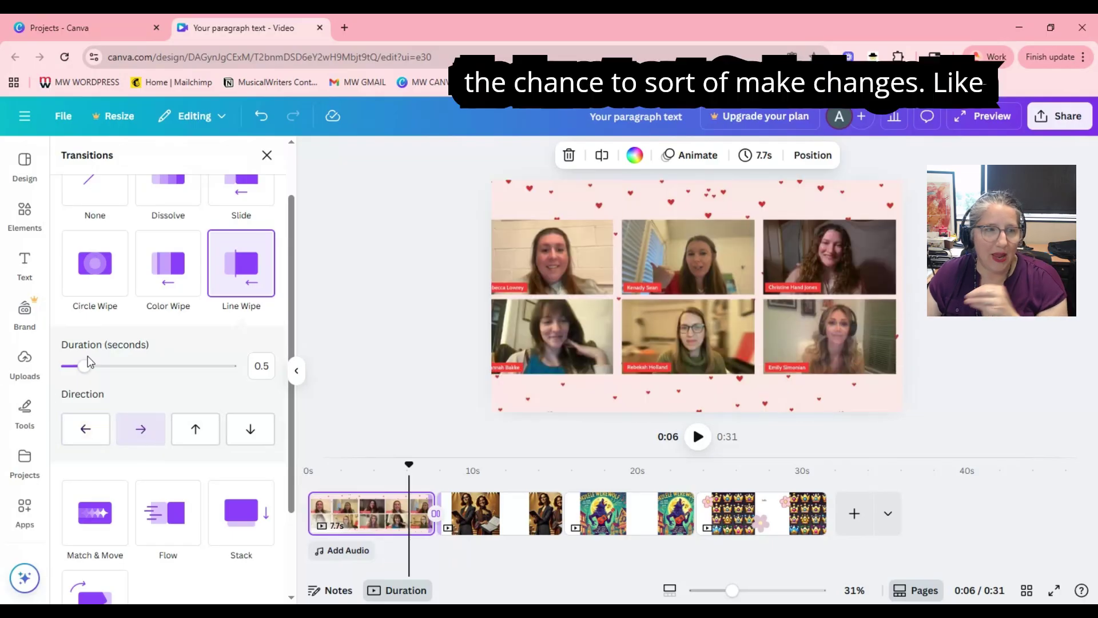
pyautogui.click(251, 431)
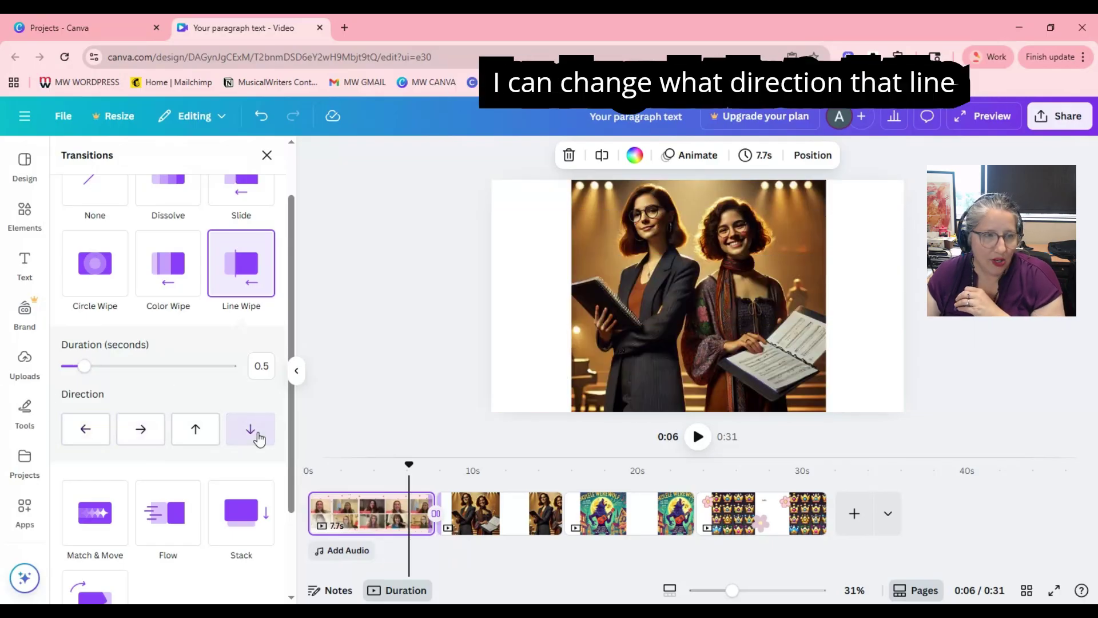
pyautogui.click(89, 437)
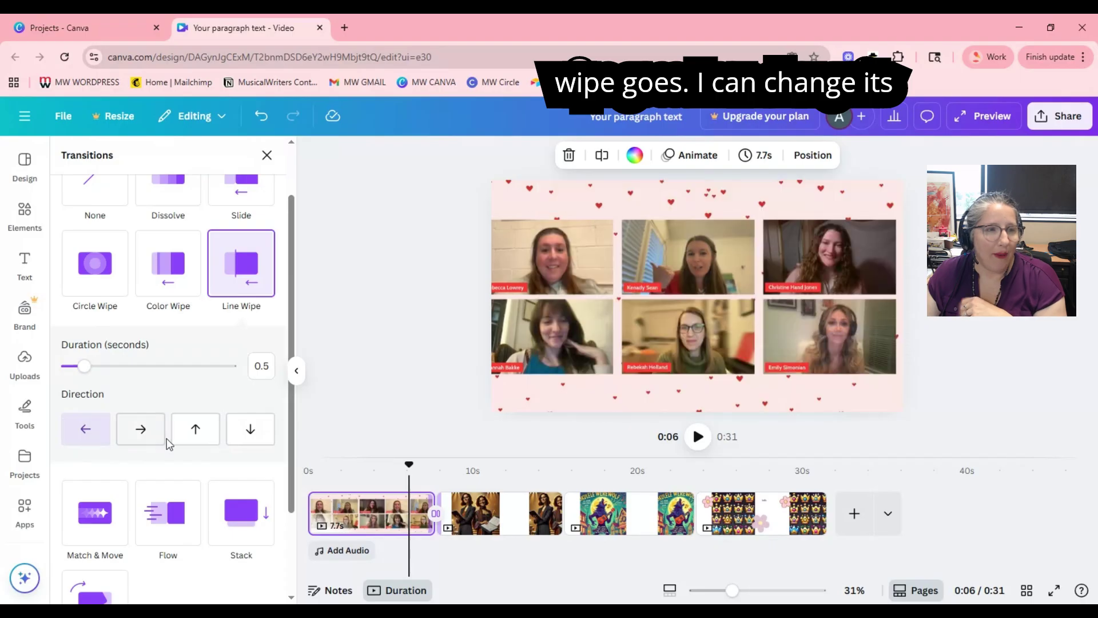
pyautogui.click(158, 366)
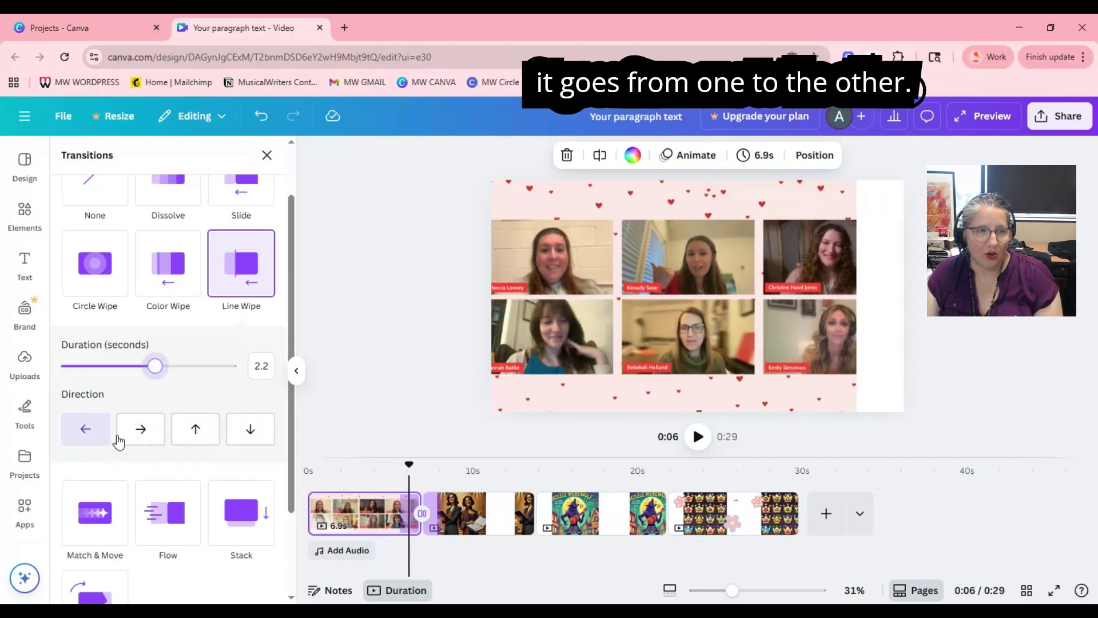
pyautogui.click(156, 437)
pyautogui.scroll(-1, 171, 455)
pyautogui.scroll(2, 201, 443)
pyautogui.scroll(1, 212, 429)
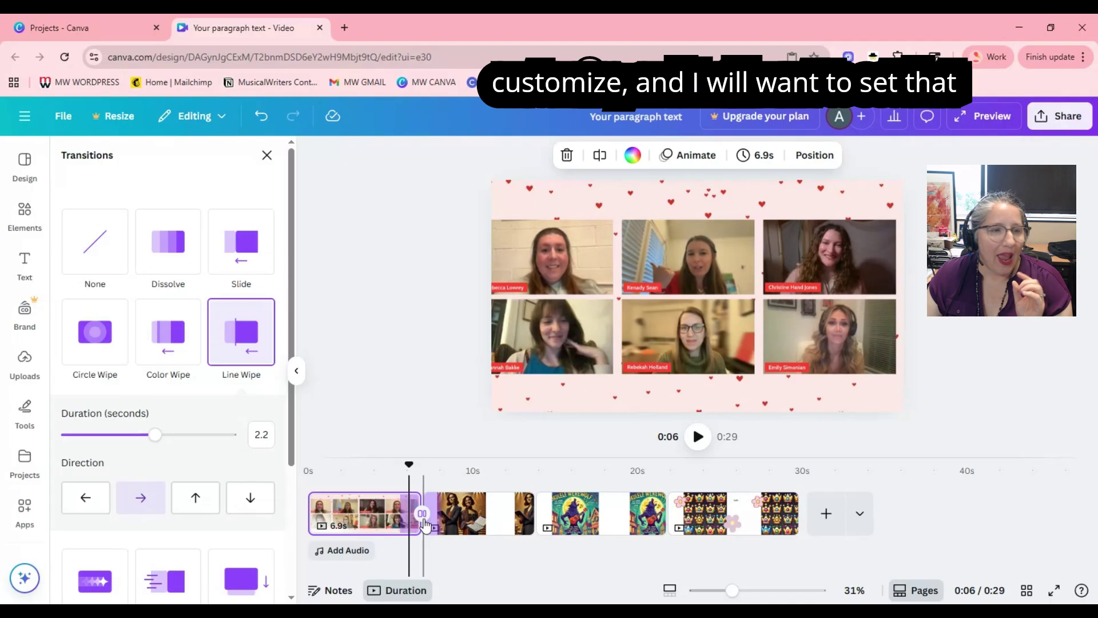
pyautogui.scroll(-3, 213, 441)
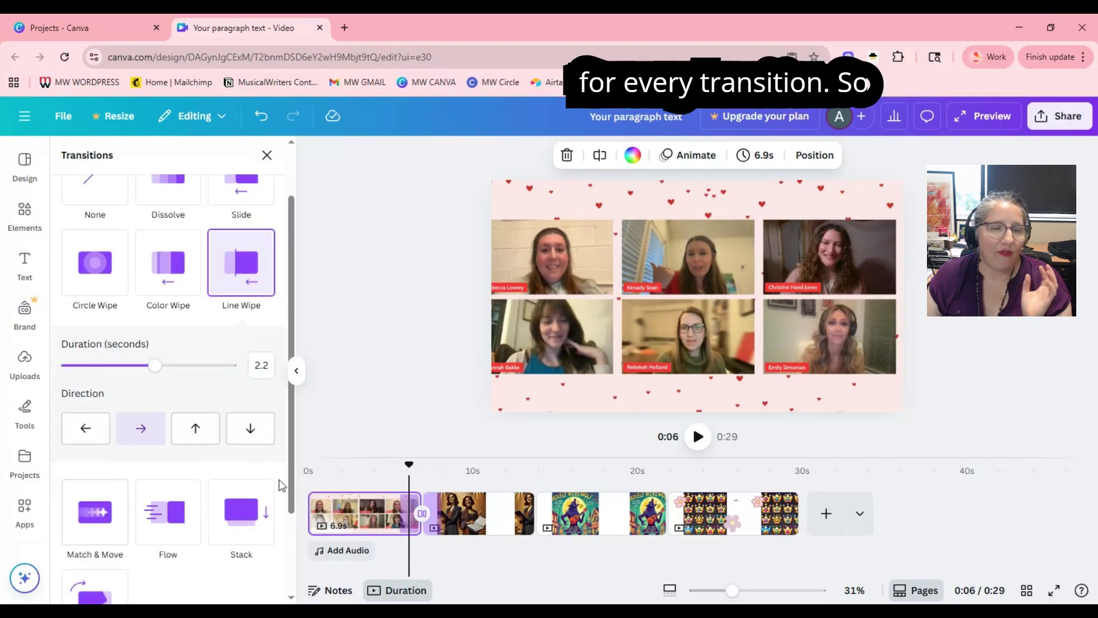
# - Add Line Wipe transitions between the second and third pages and between the third and fourth pages
pyautogui.click(518, 520)
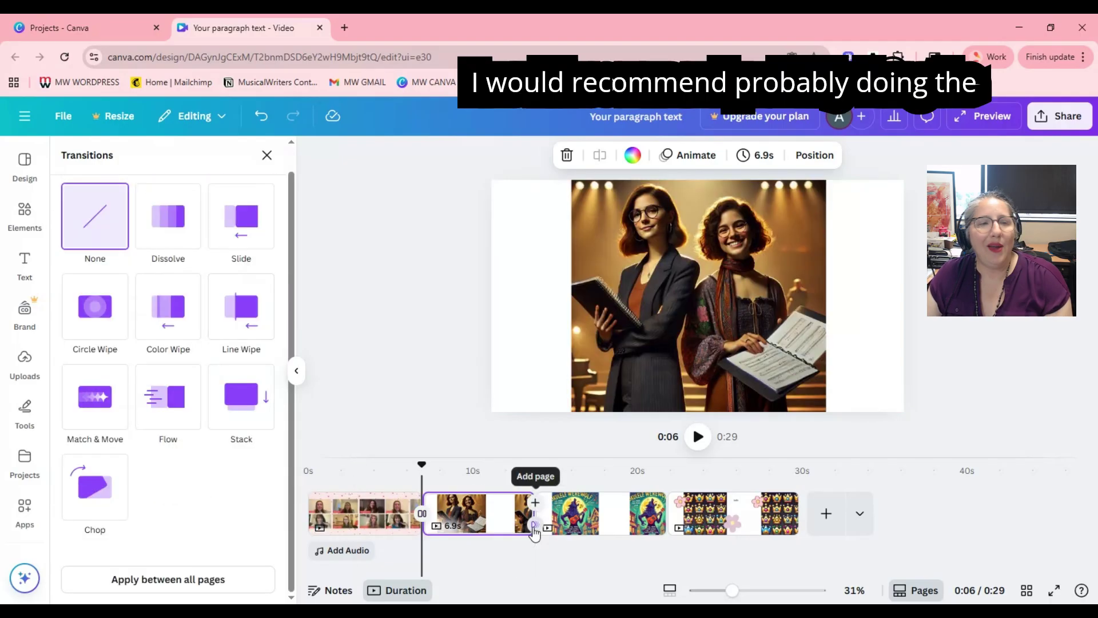
pyautogui.click(236, 343)
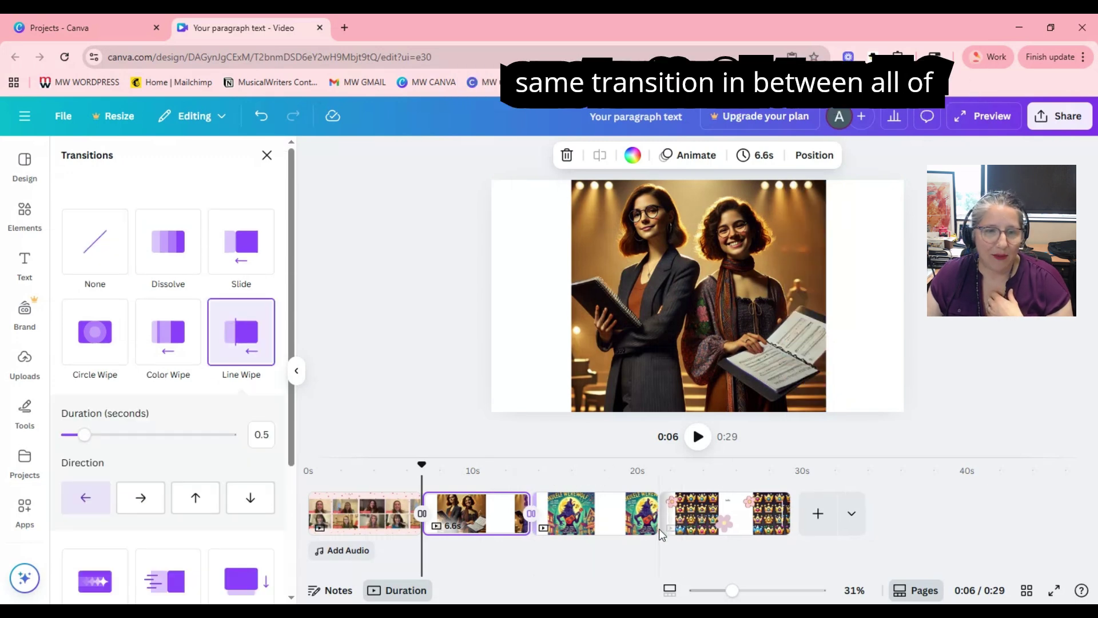
pyautogui.click(658, 526)
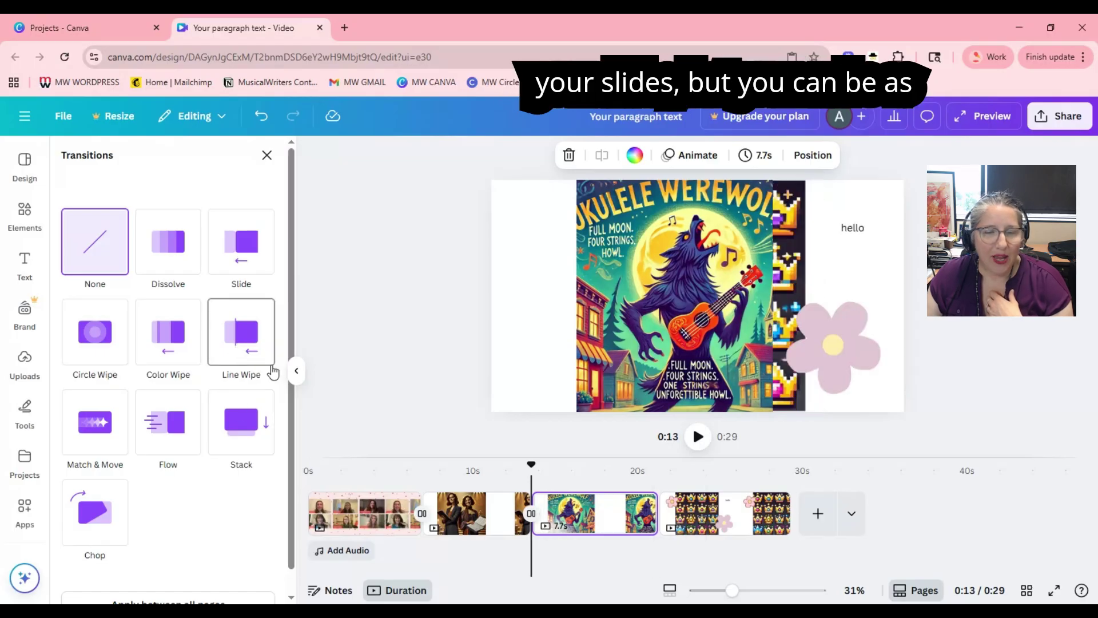
pyautogui.click(237, 343)
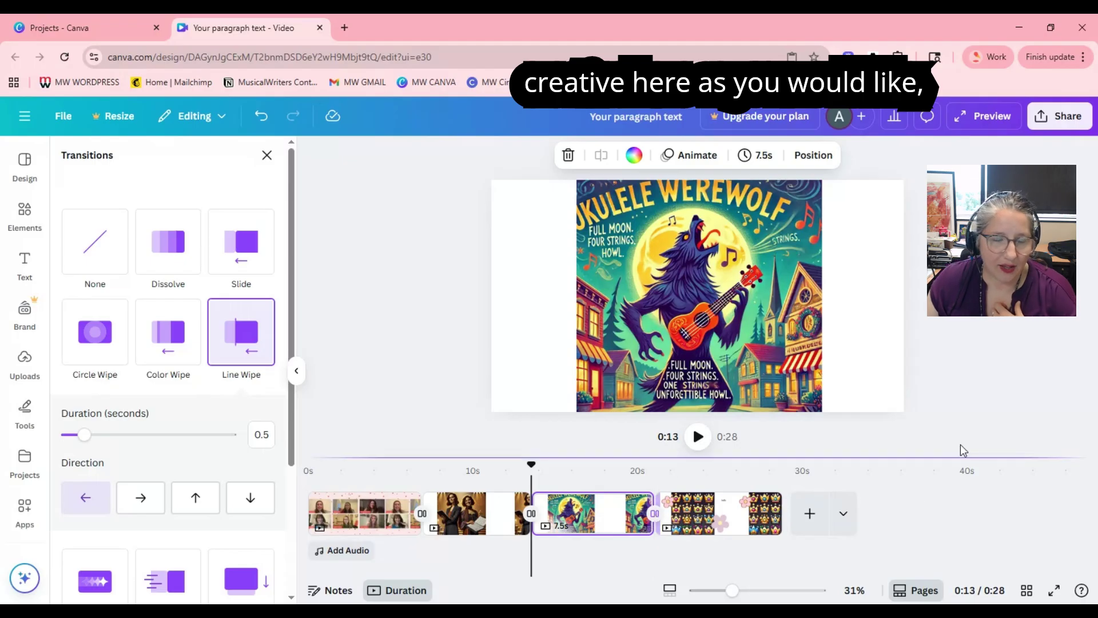
# - Set the crowns page's timing to 1.5 seconds and apply it to all four pages
pyautogui.click(403, 498)
pyautogui.click(724, 515)
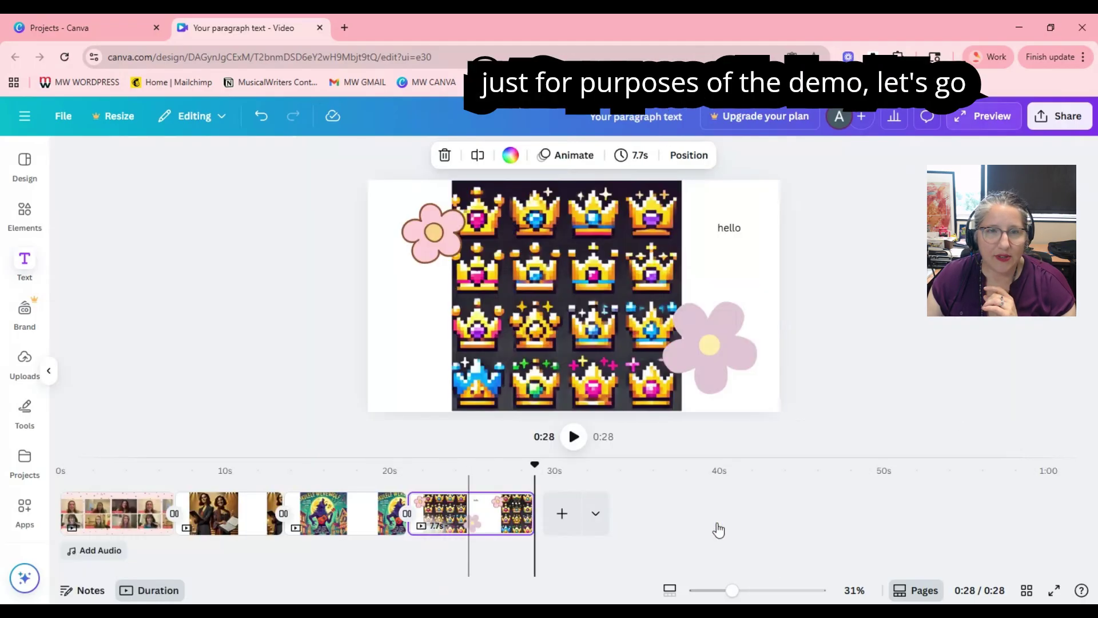
pyautogui.click(759, 163)
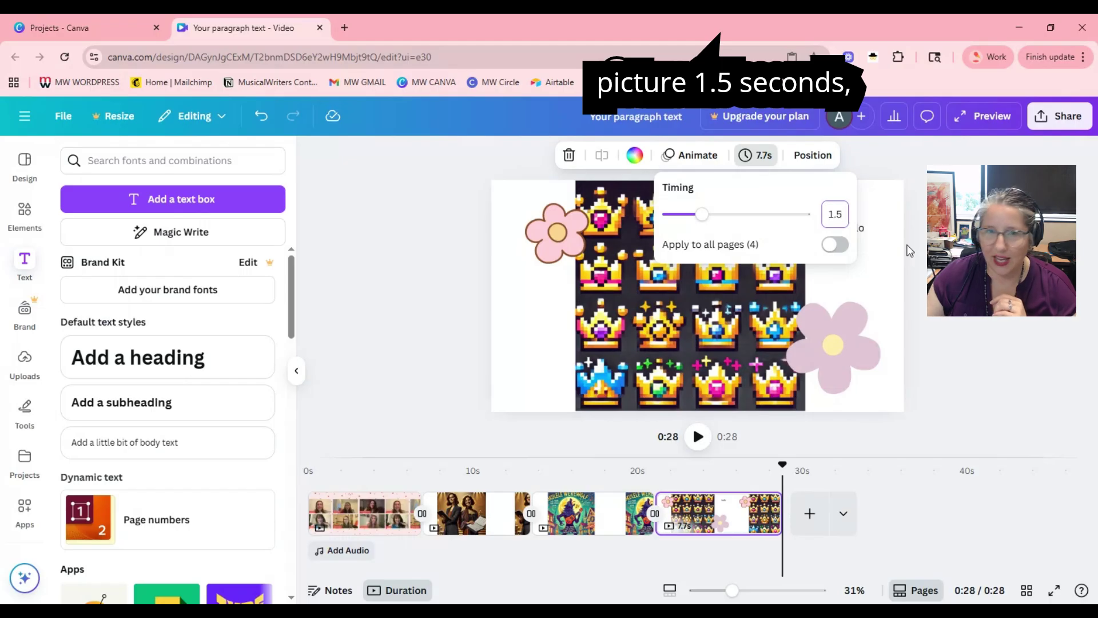
pyautogui.click(835, 246)
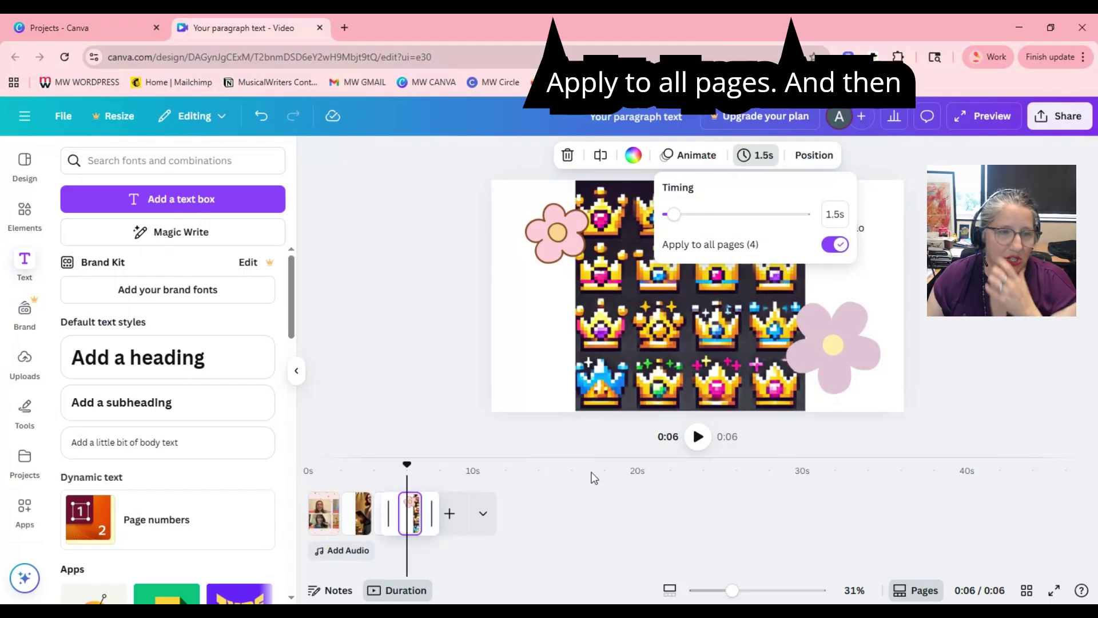
# - Play the slideshow from the beginning to review the page timing and transitions
pyautogui.click(311, 485)
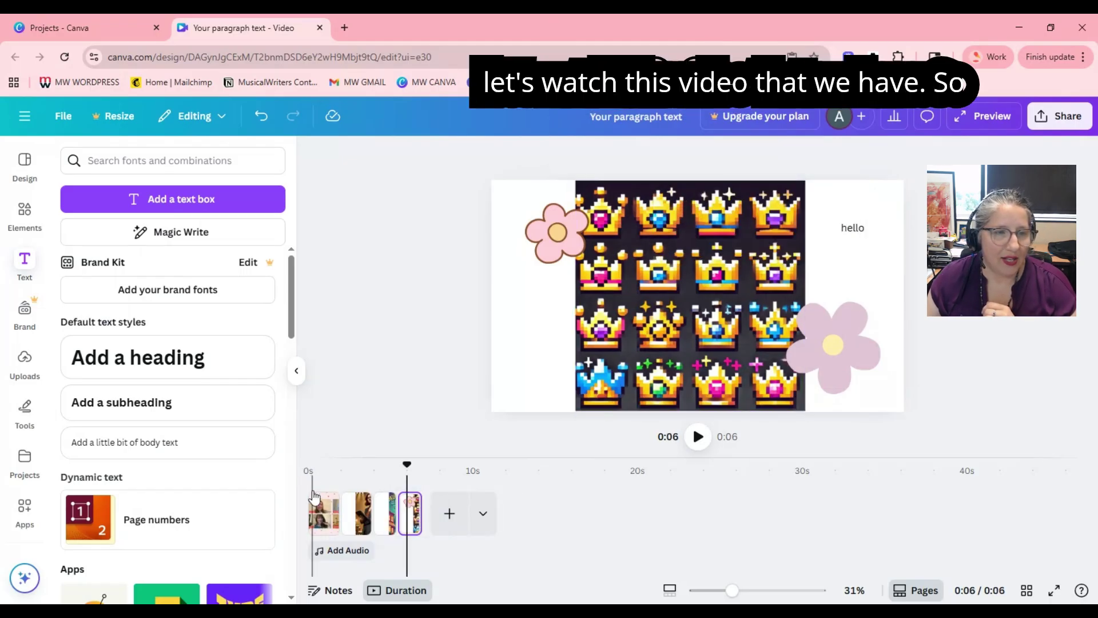
pyautogui.click(312, 473)
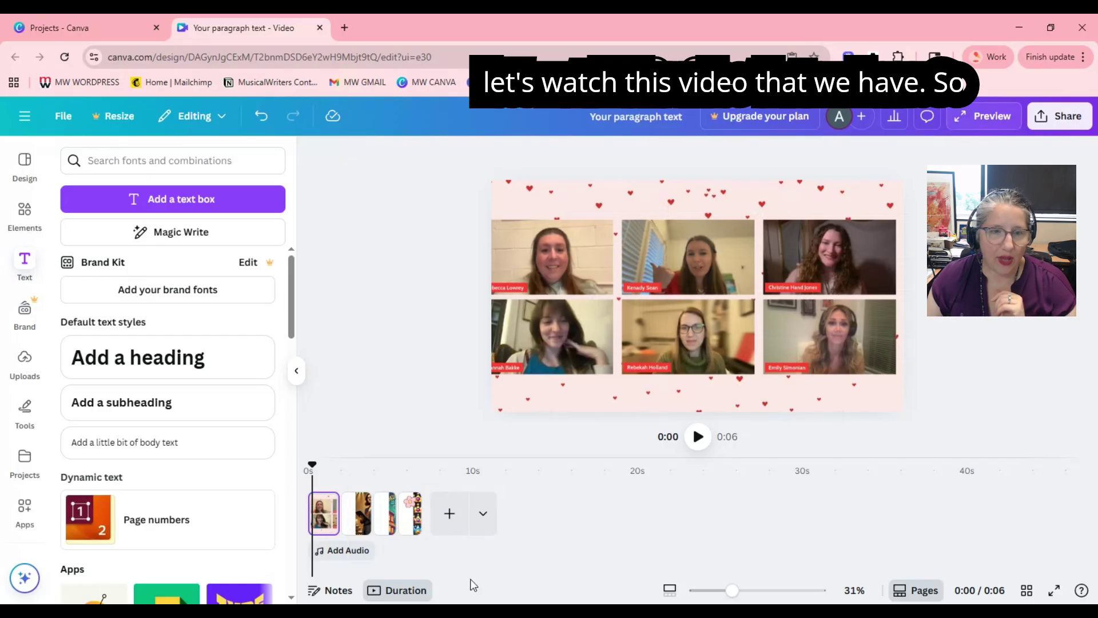
pyautogui.click(698, 438)
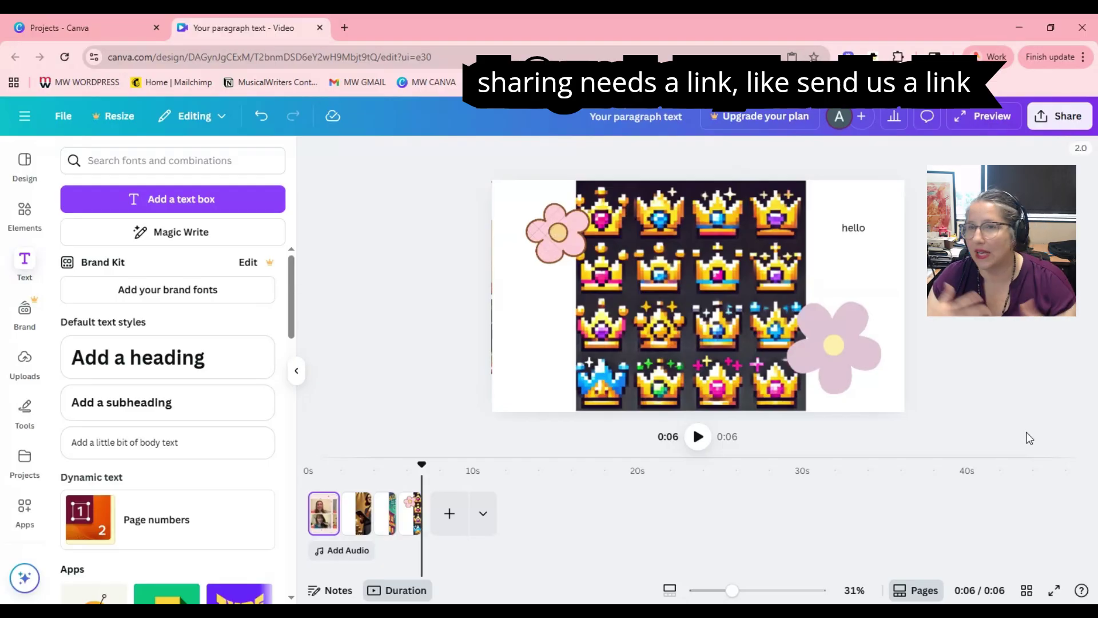
# - Create a public view link for the design and copy it
pyautogui.click(1053, 122)
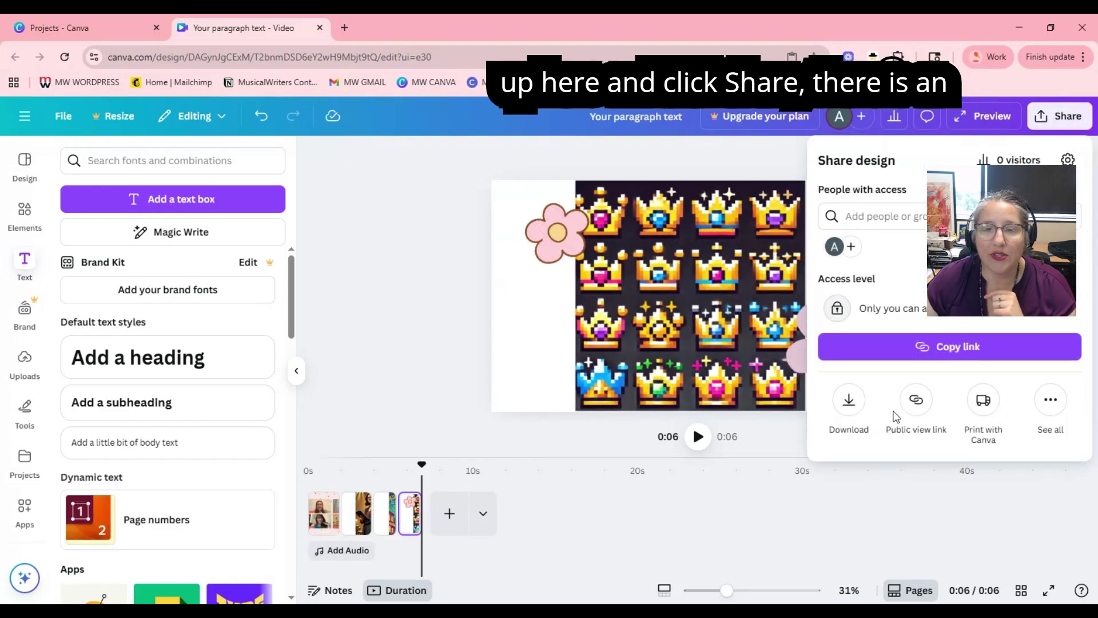
pyautogui.click(918, 411)
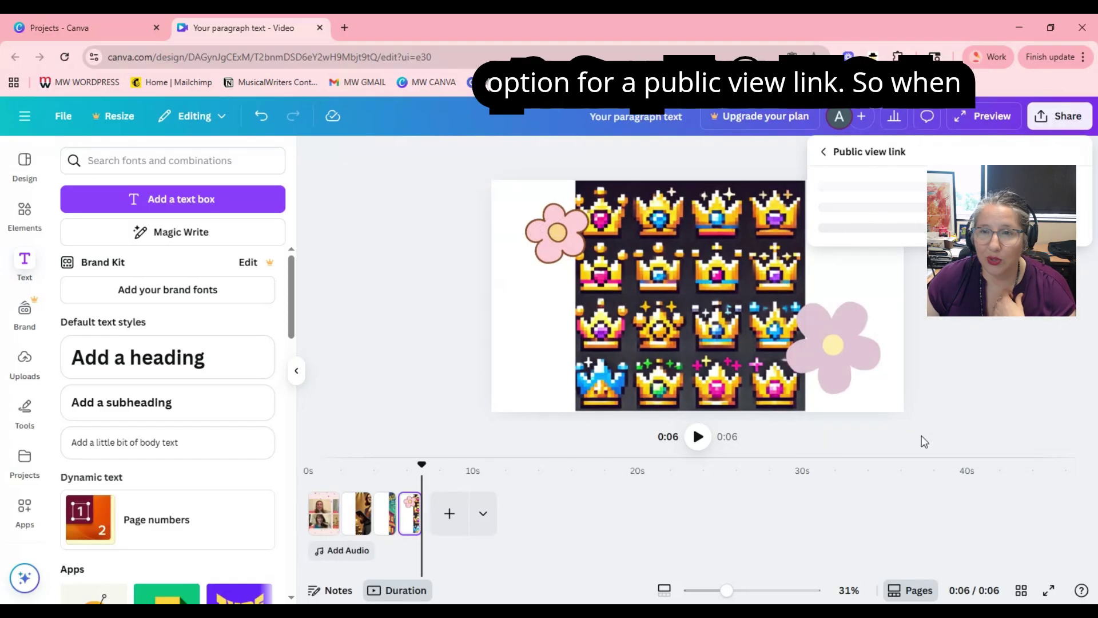
pyautogui.click(900, 421)
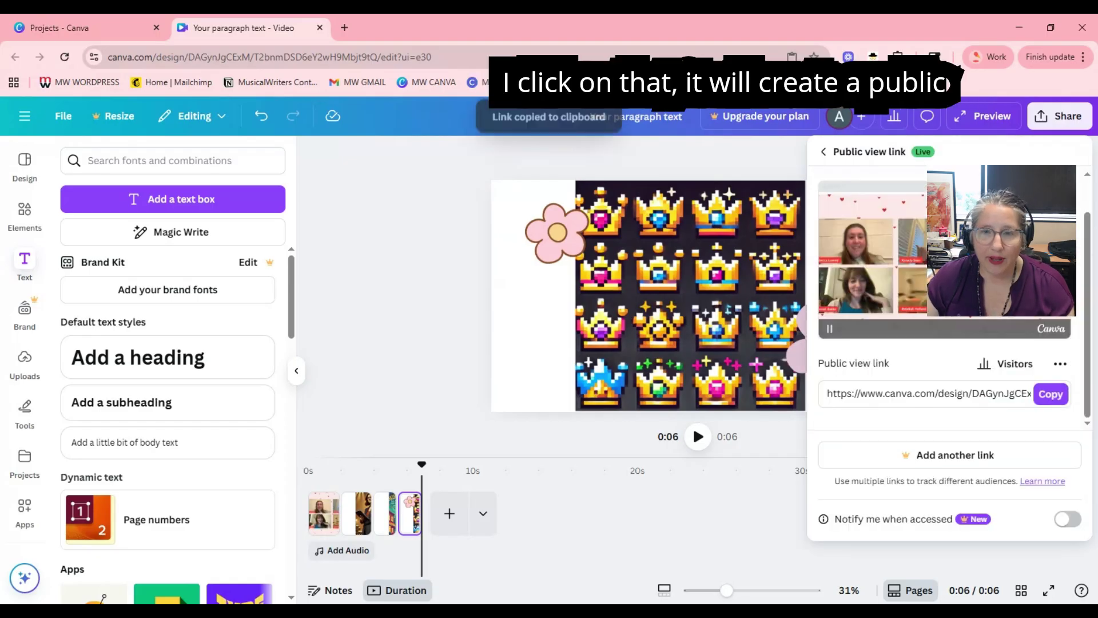
pyautogui.click(1058, 397)
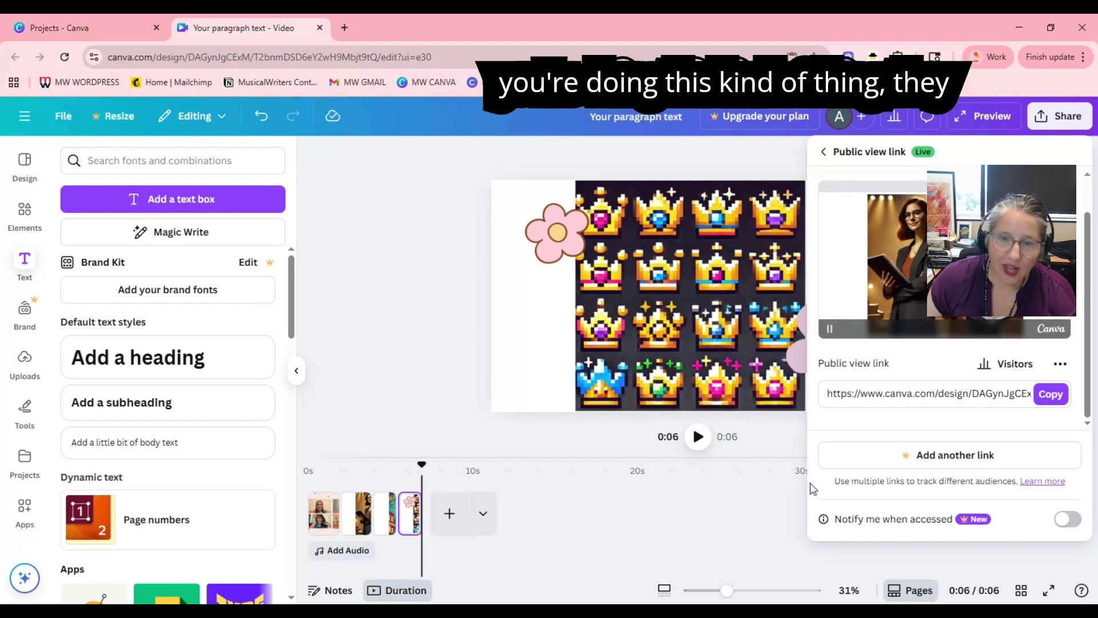
# - Try to download the design with MP4 Video as the file type and pages 1–4 included
pyautogui.click(824, 153)
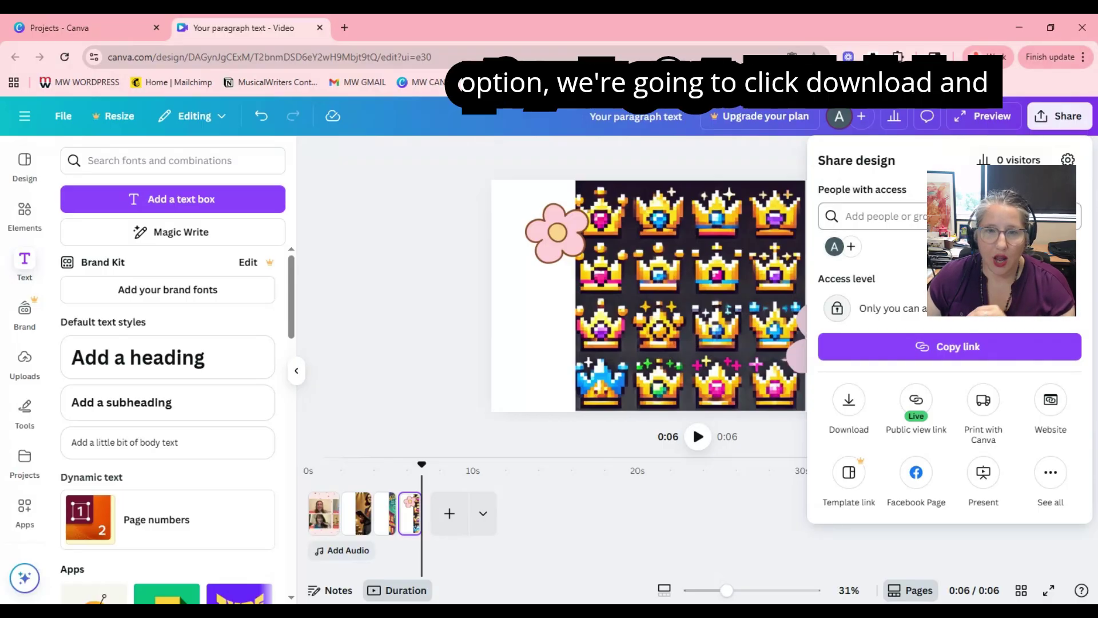
pyautogui.click(848, 403)
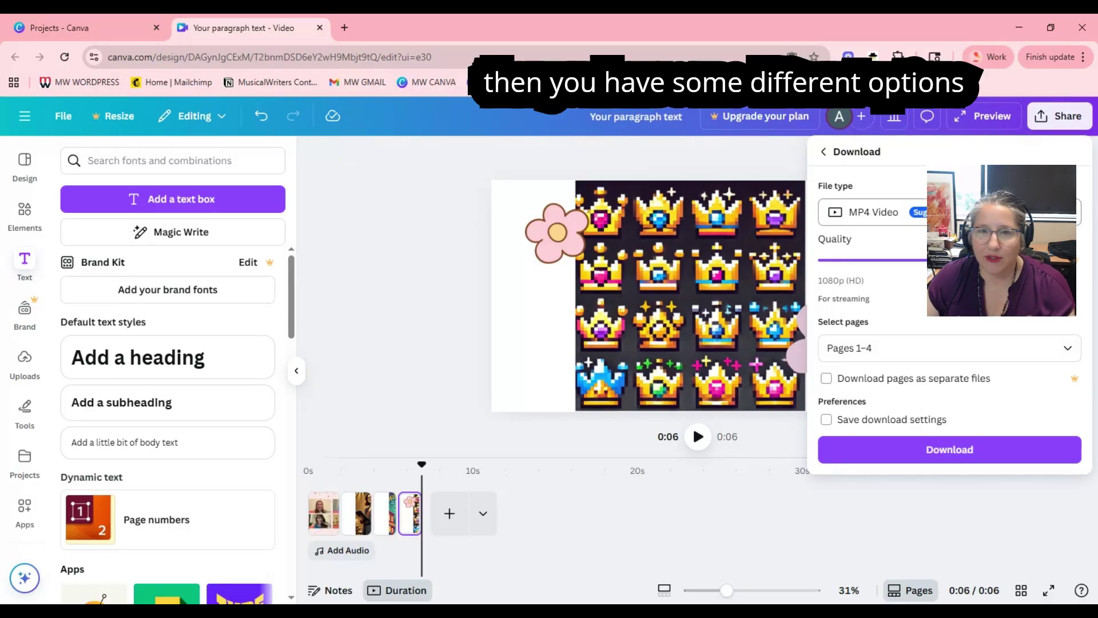
pyautogui.click(1001, 212)
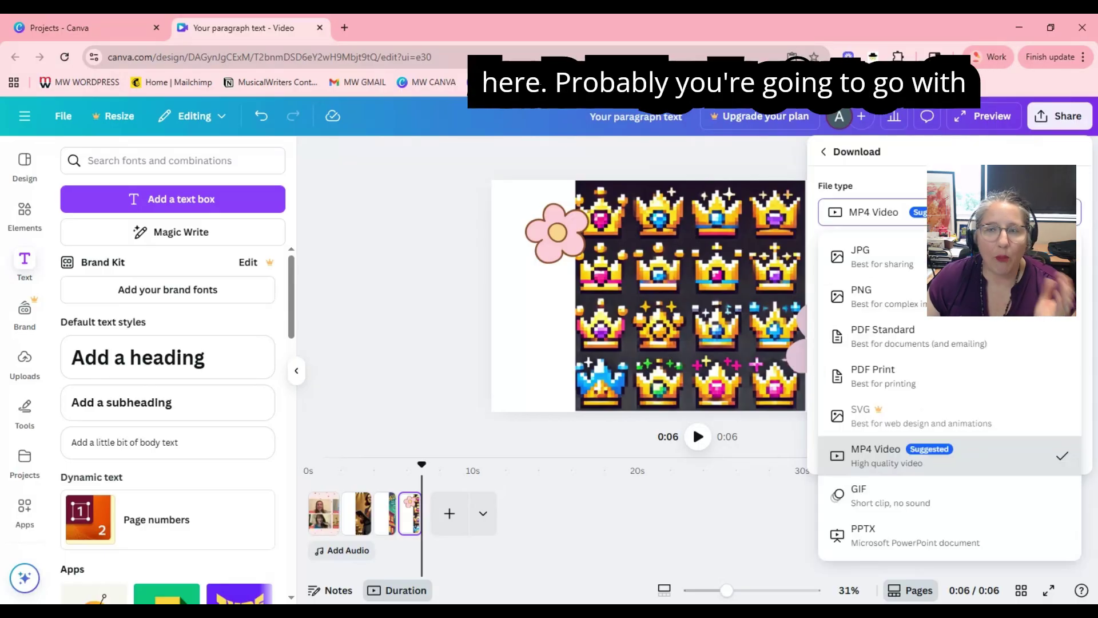
pyautogui.click(982, 468)
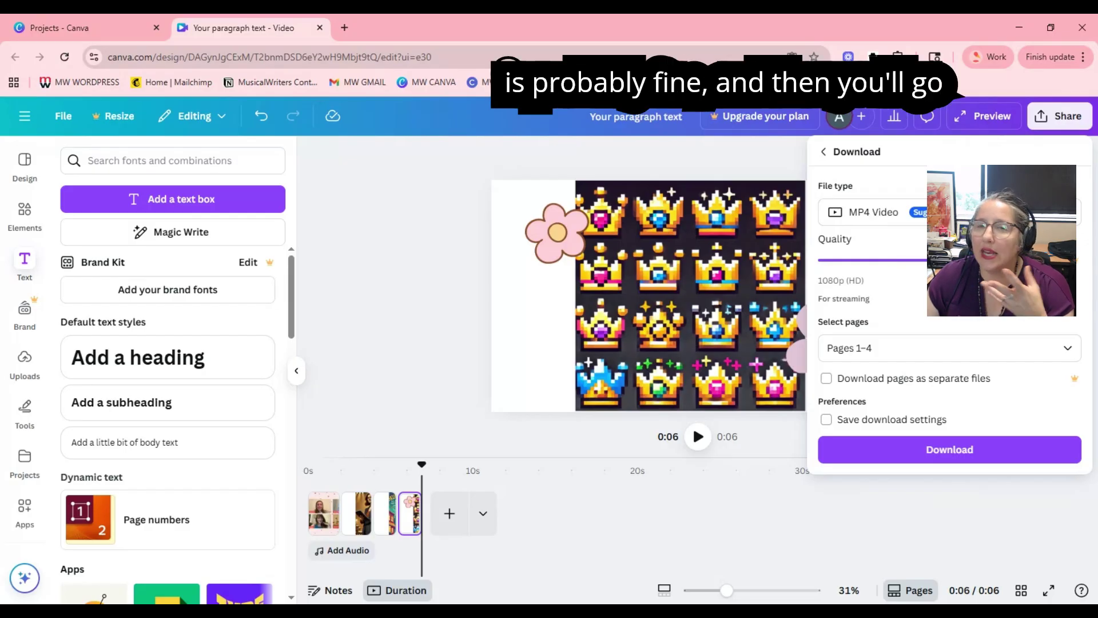
pyautogui.click(932, 449)
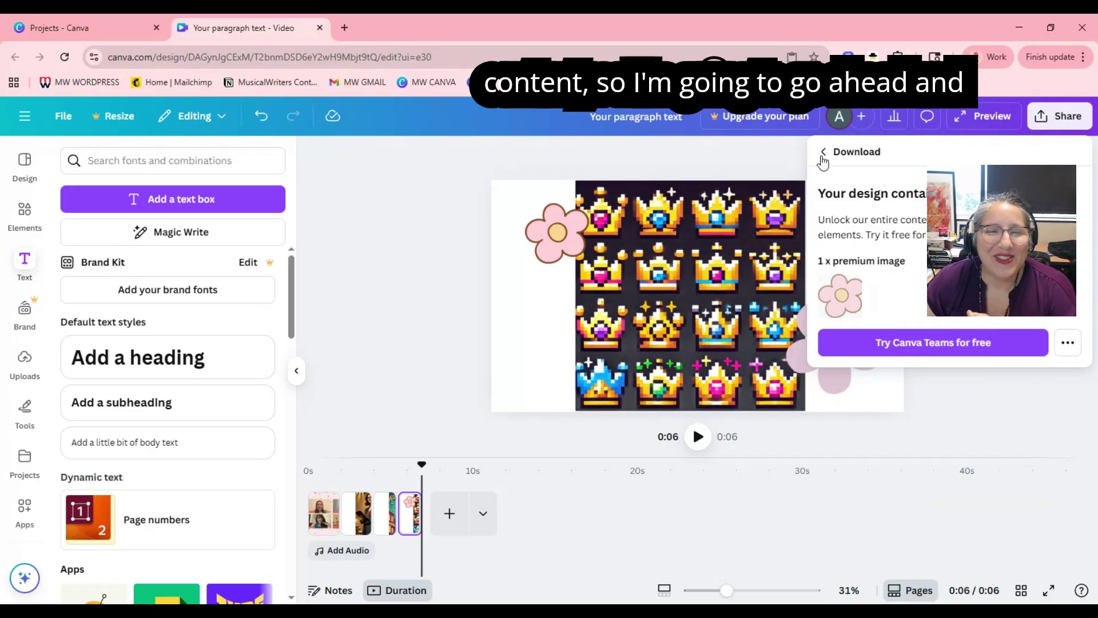
pyautogui.click(1068, 343)
# - Delete the premium pink flower graphic at the upper-left corner of the crowns picture
pyautogui.click(554, 246)
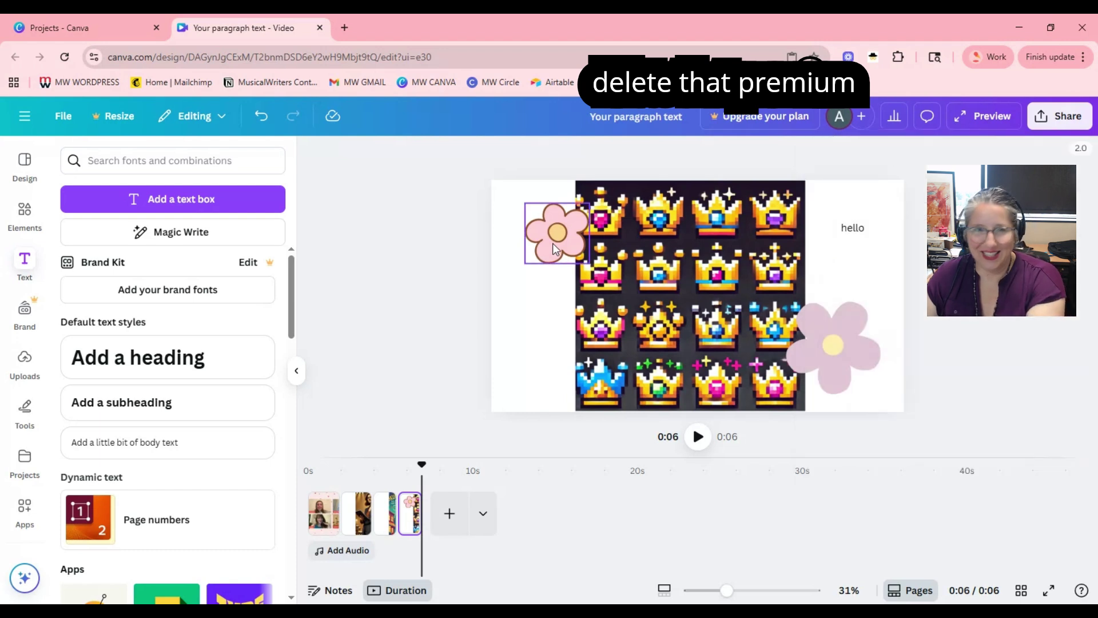
pyautogui.click(565, 235)
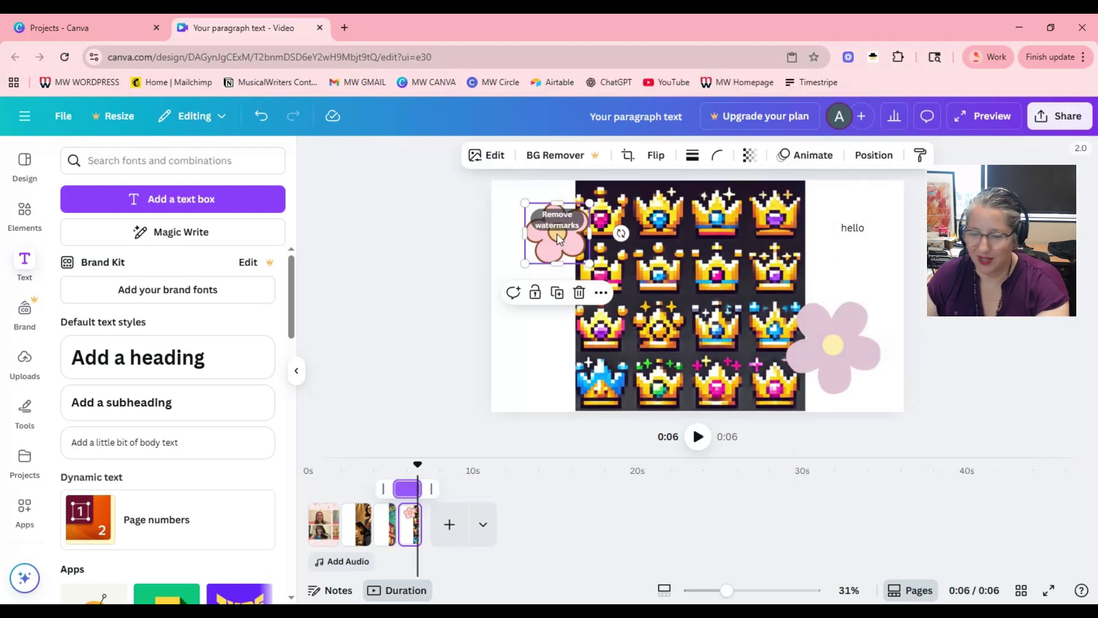
pyautogui.press('Delete')
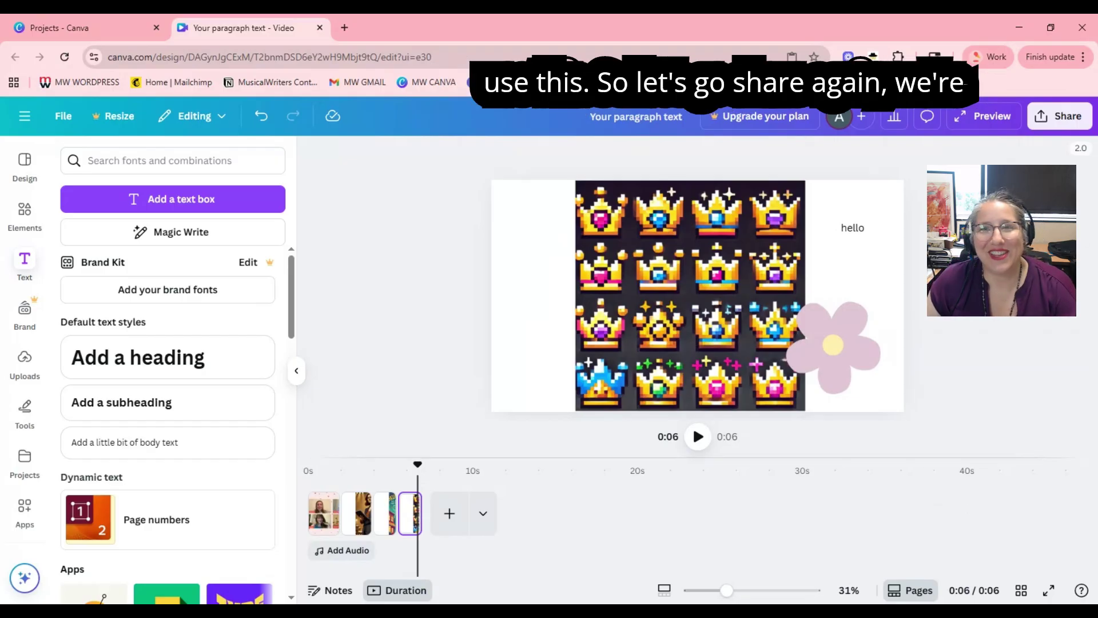
# - Download pages 1–4 of the slideshow as a single MP4 video
pyautogui.click(1052, 118)
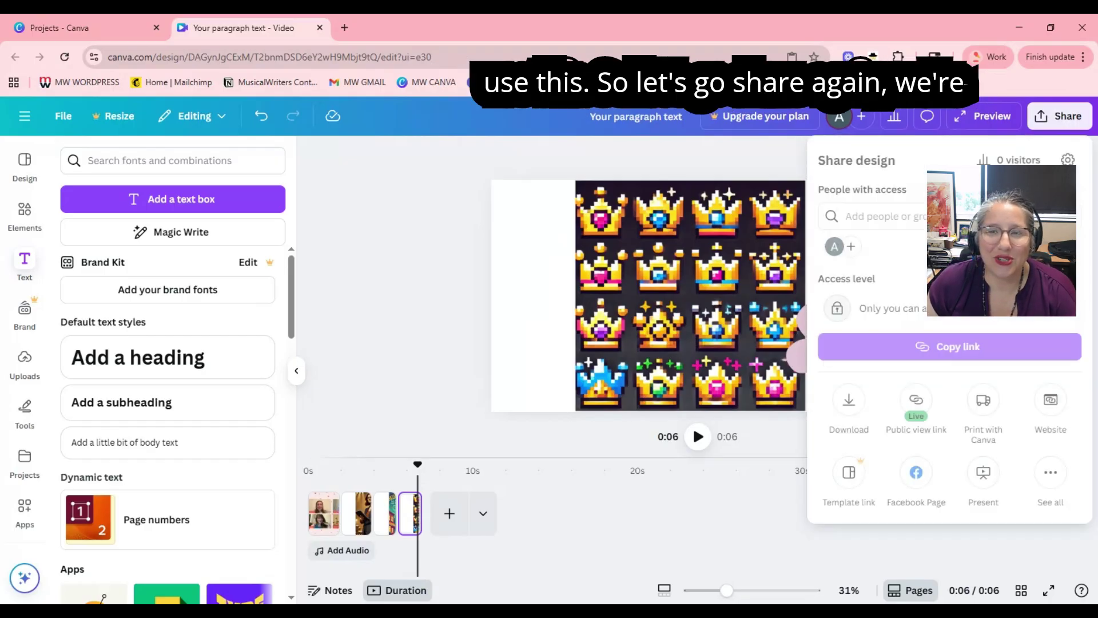
pyautogui.click(847, 413)
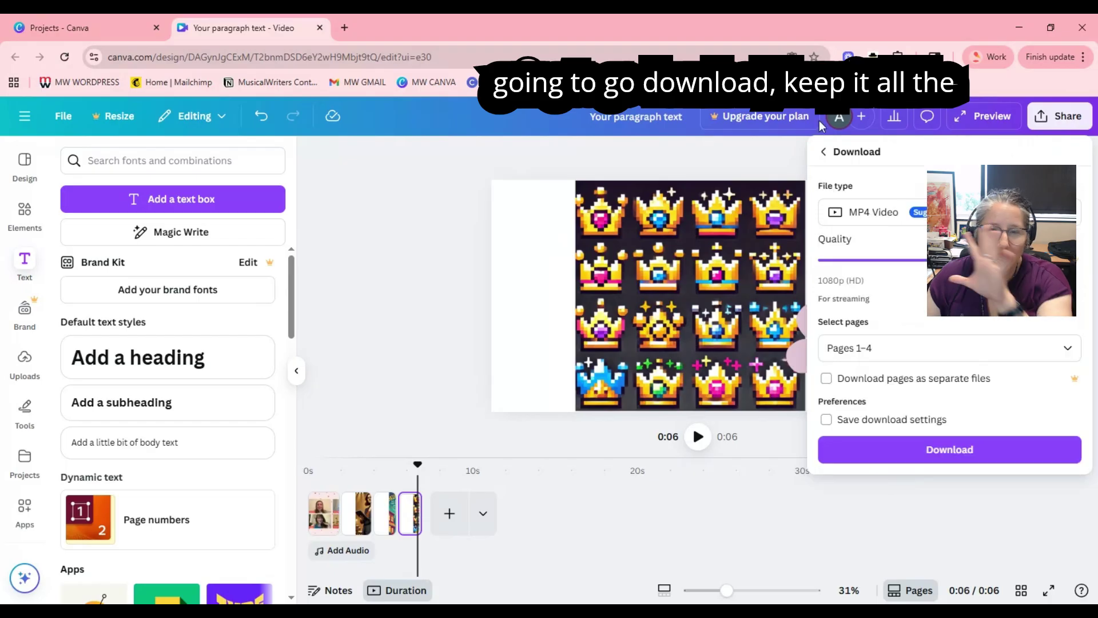
pyautogui.click(871, 462)
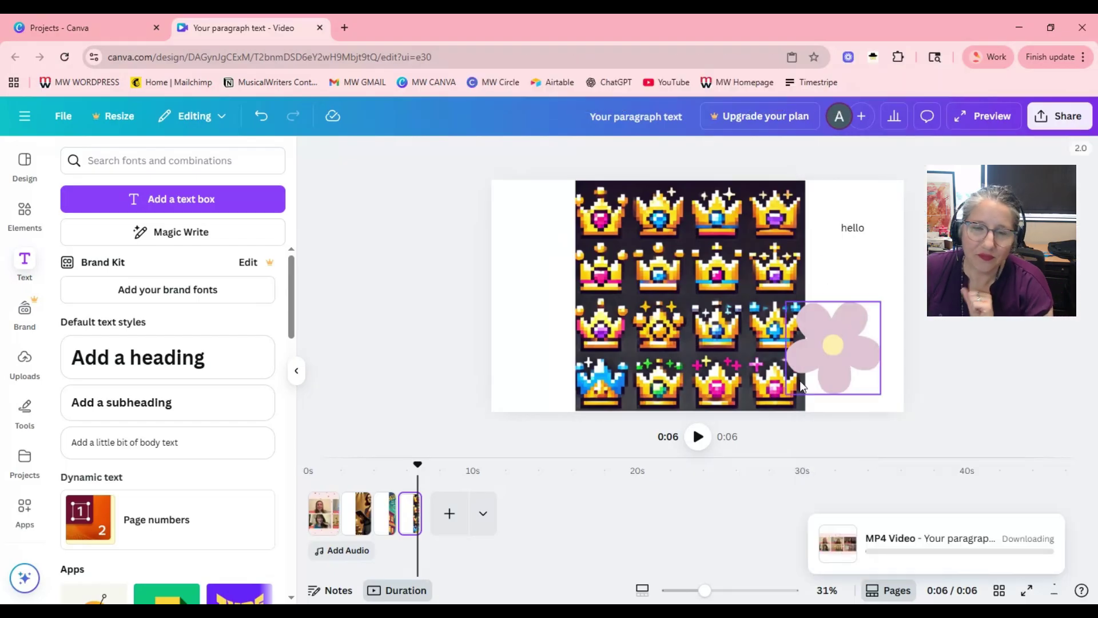